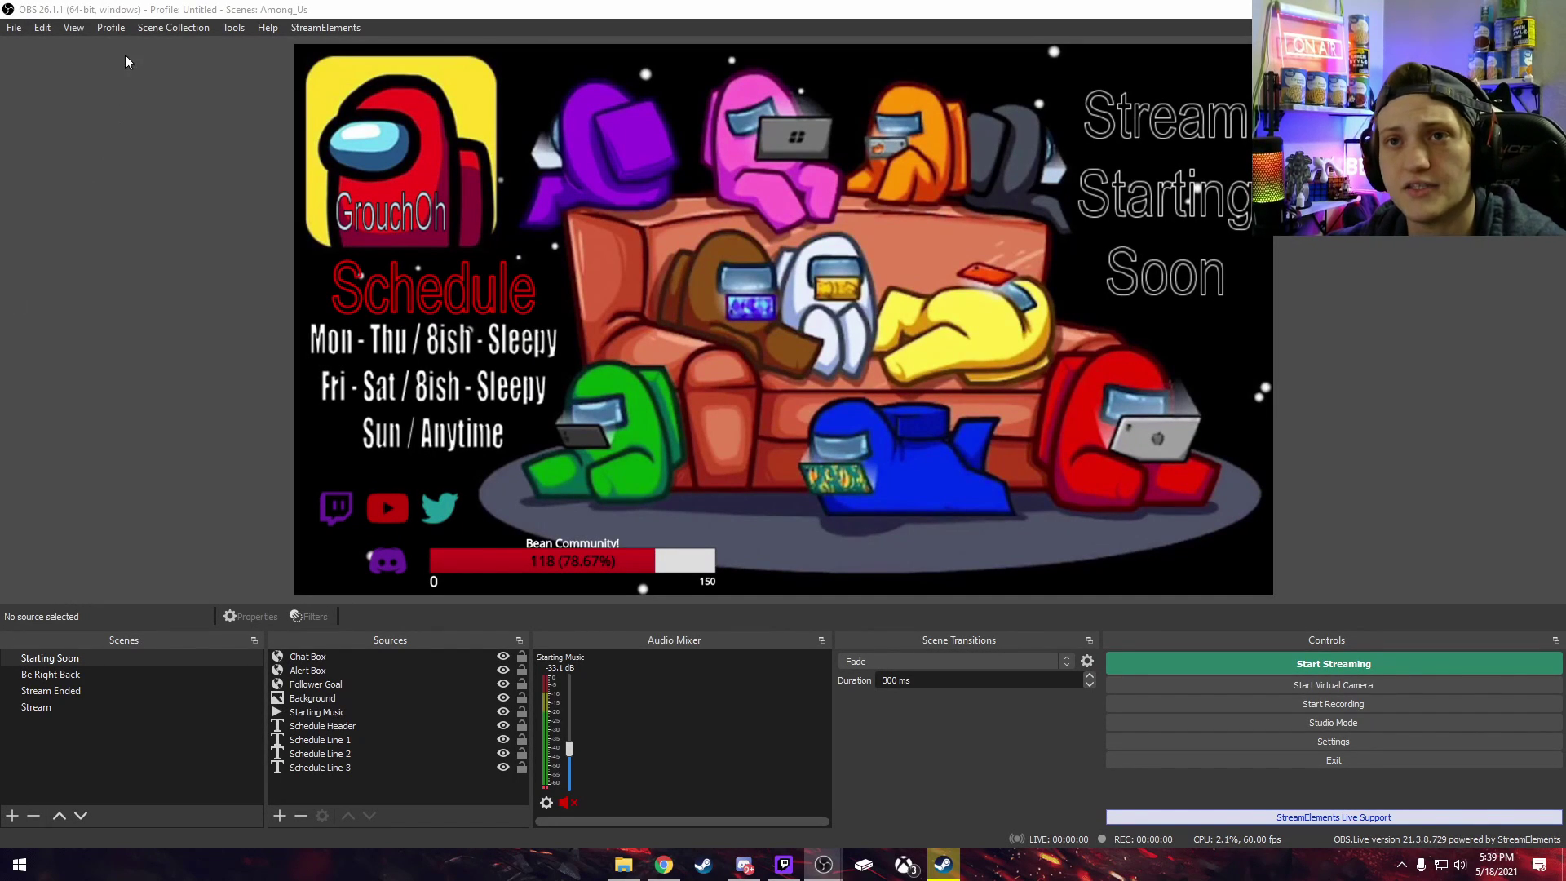
Step: Create a new scene collection named "Stream"
left_click(168, 31)
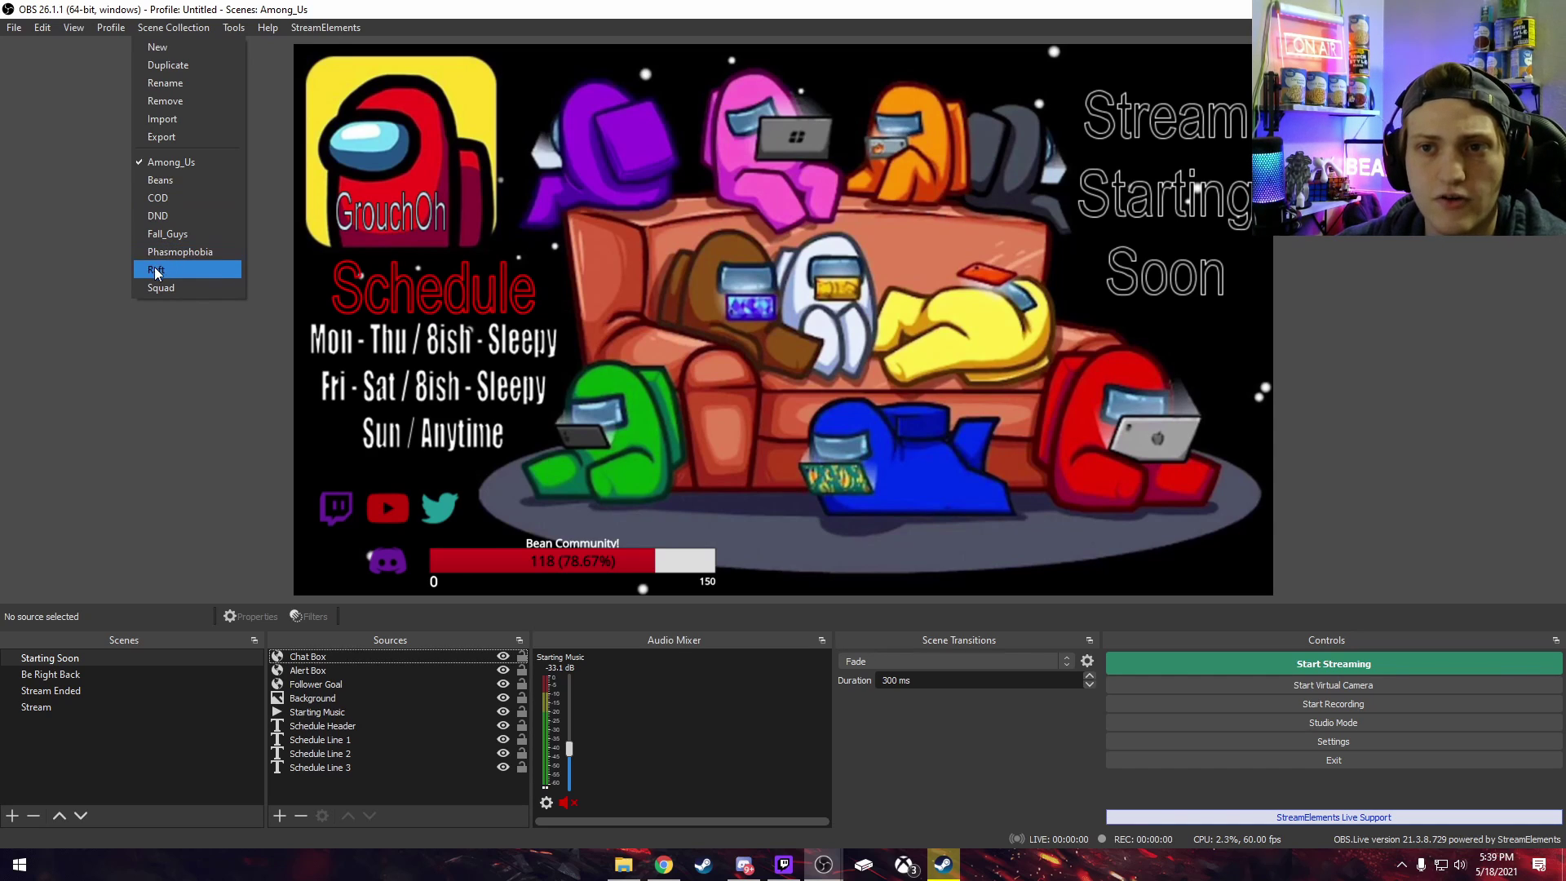
left_click(168, 50)
type("Stream")
key("Return")
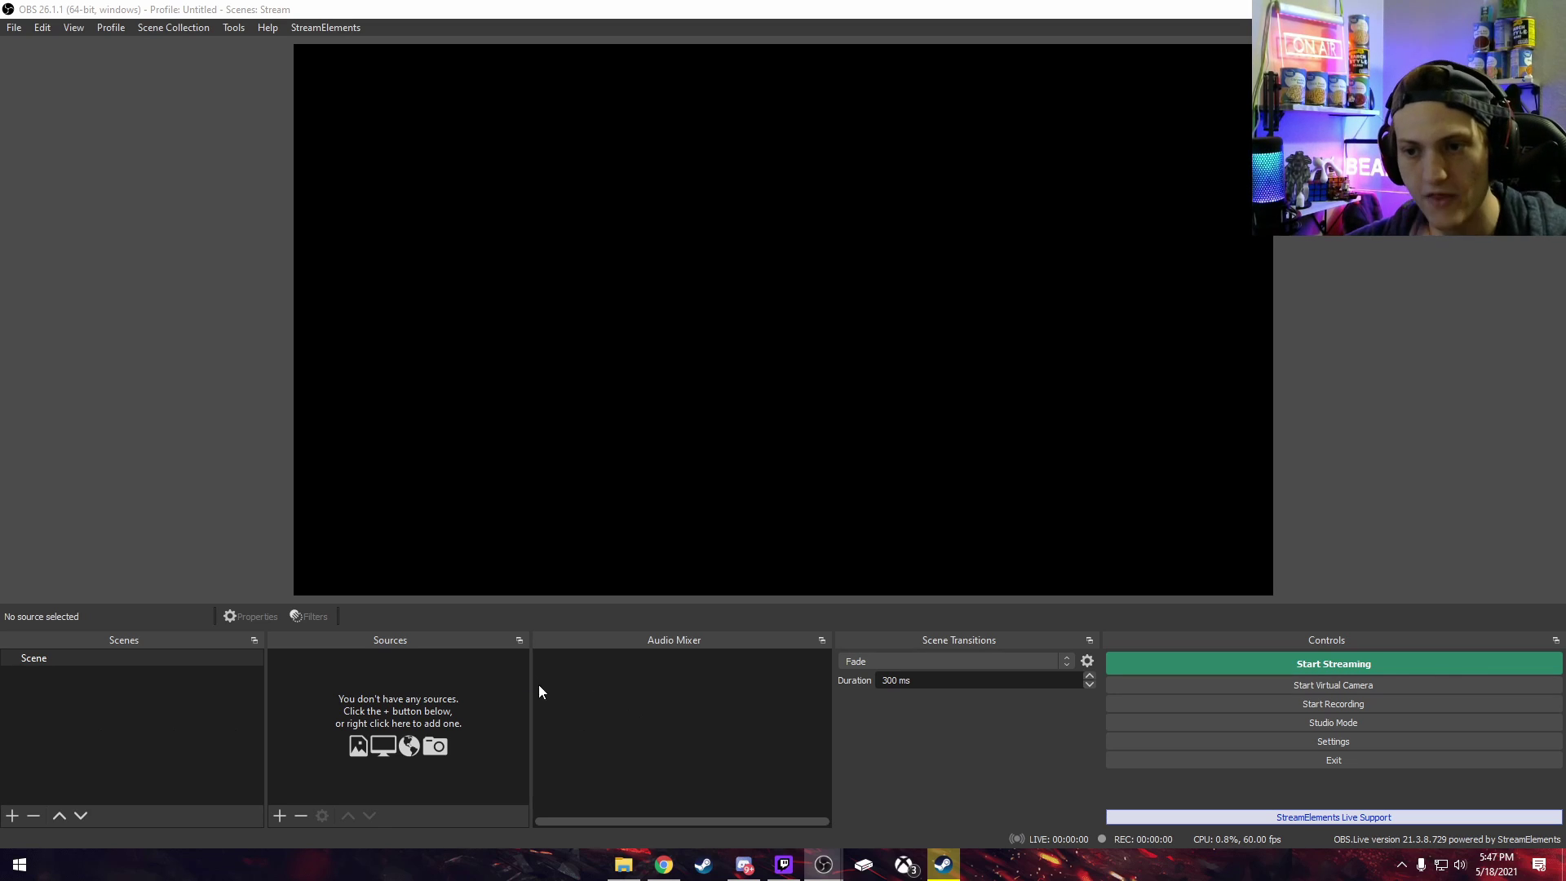
left_click(282, 814)
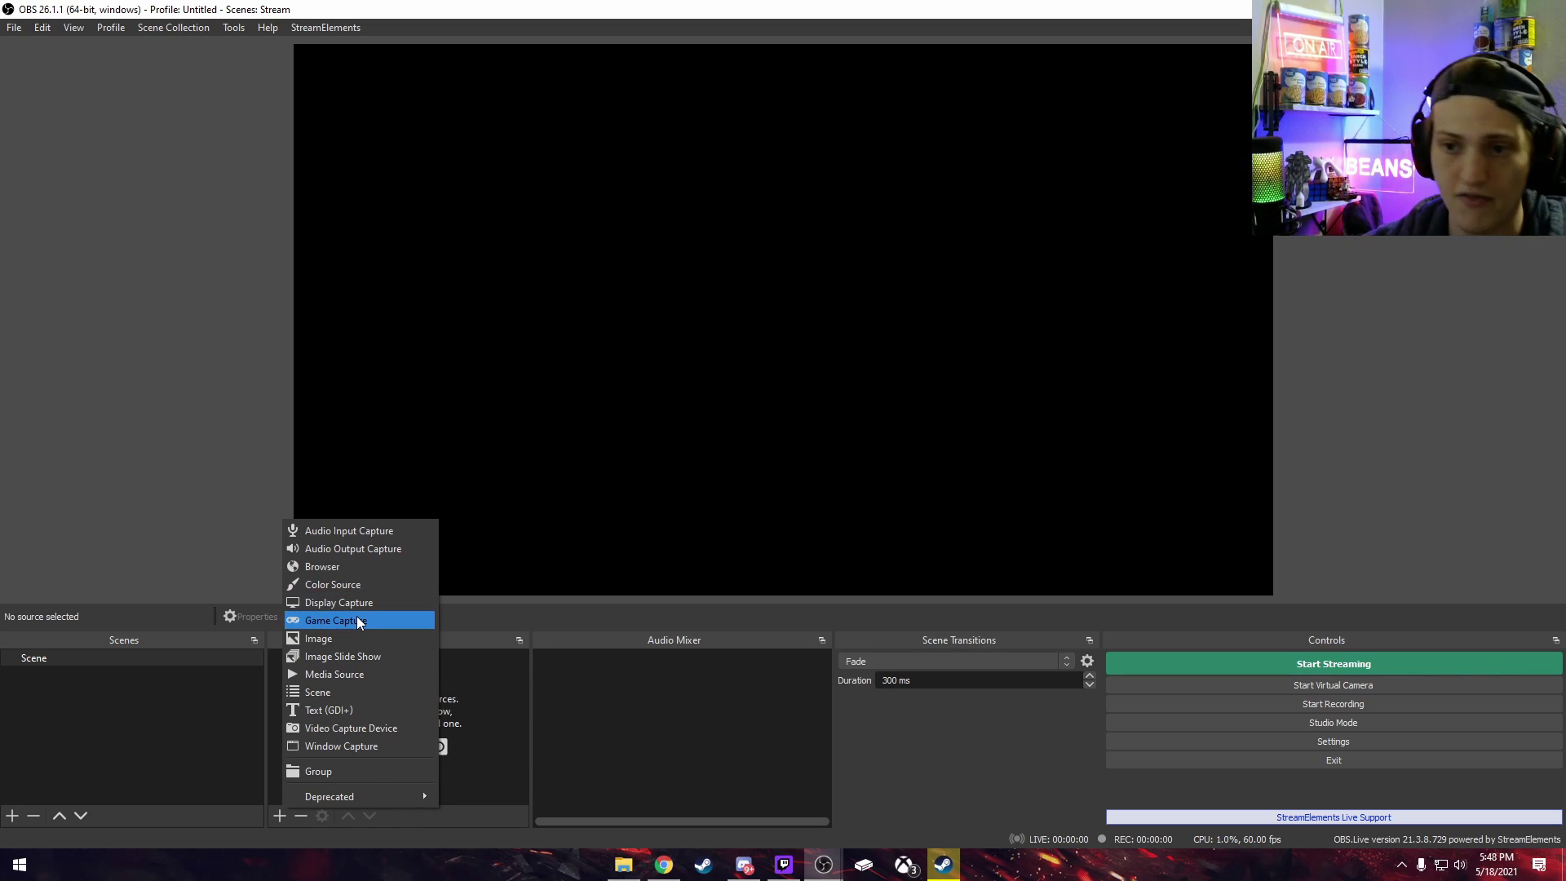
left_click(20, 865)
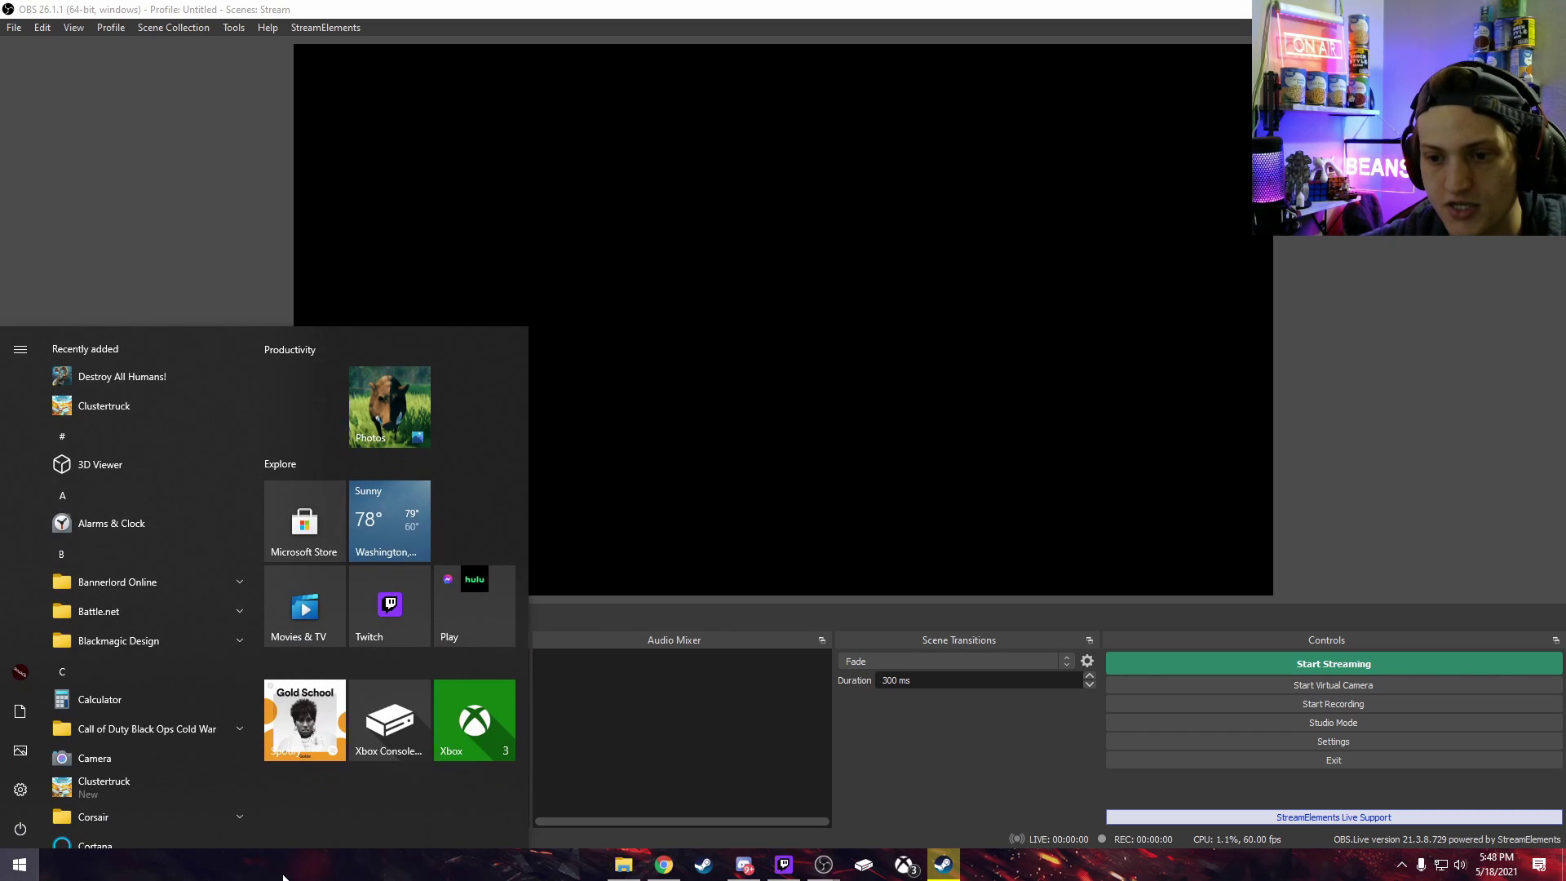
left_click(52, 872)
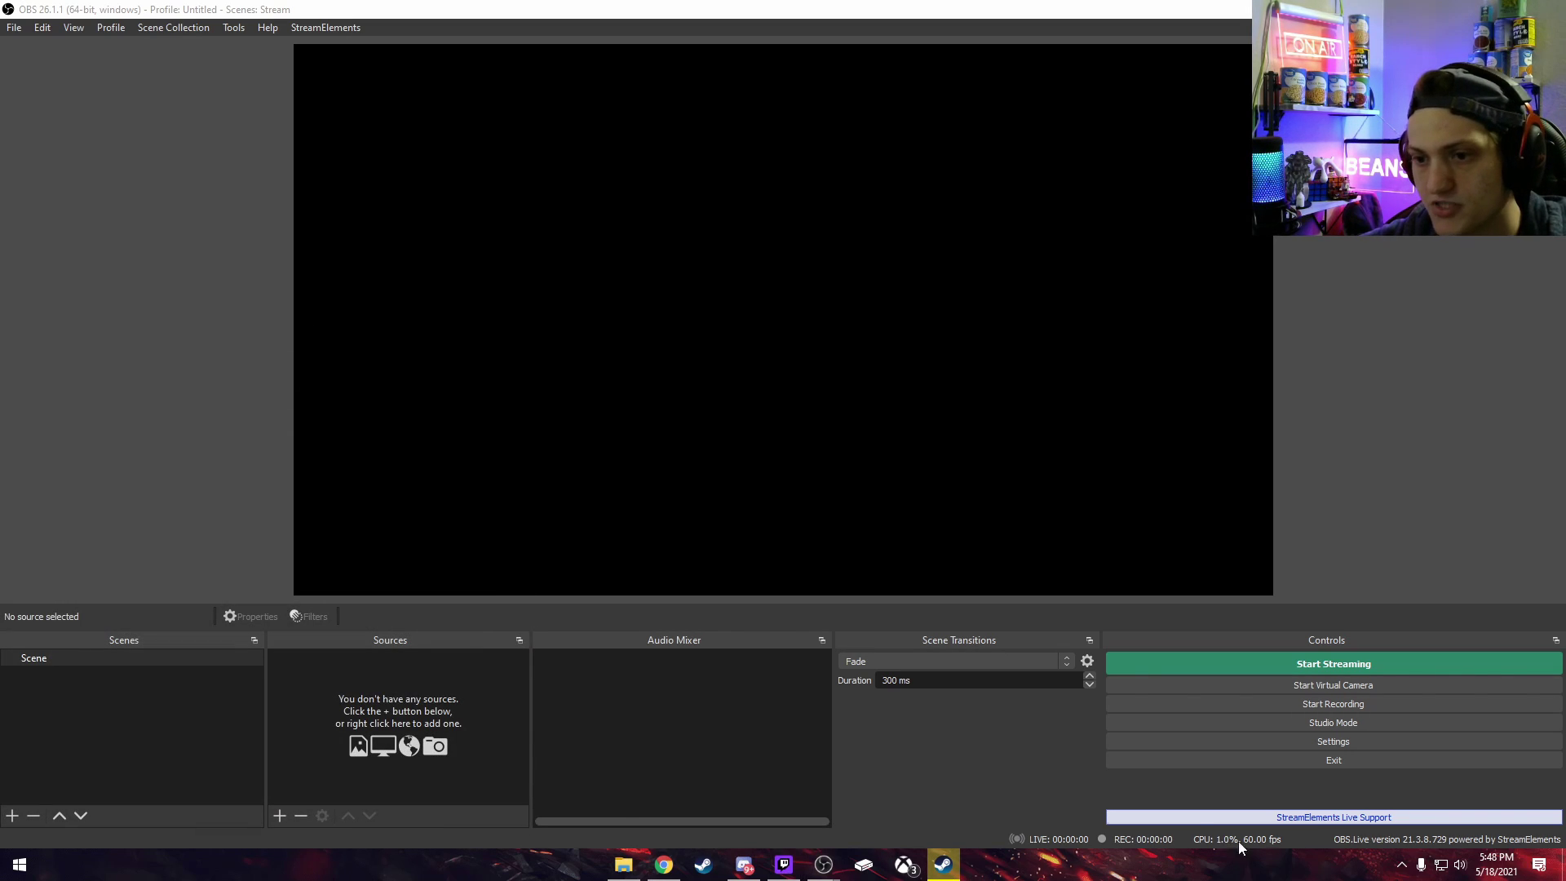
Step: Add a new Game Capture source to the scene, keeping the default source name
left_click(278, 816)
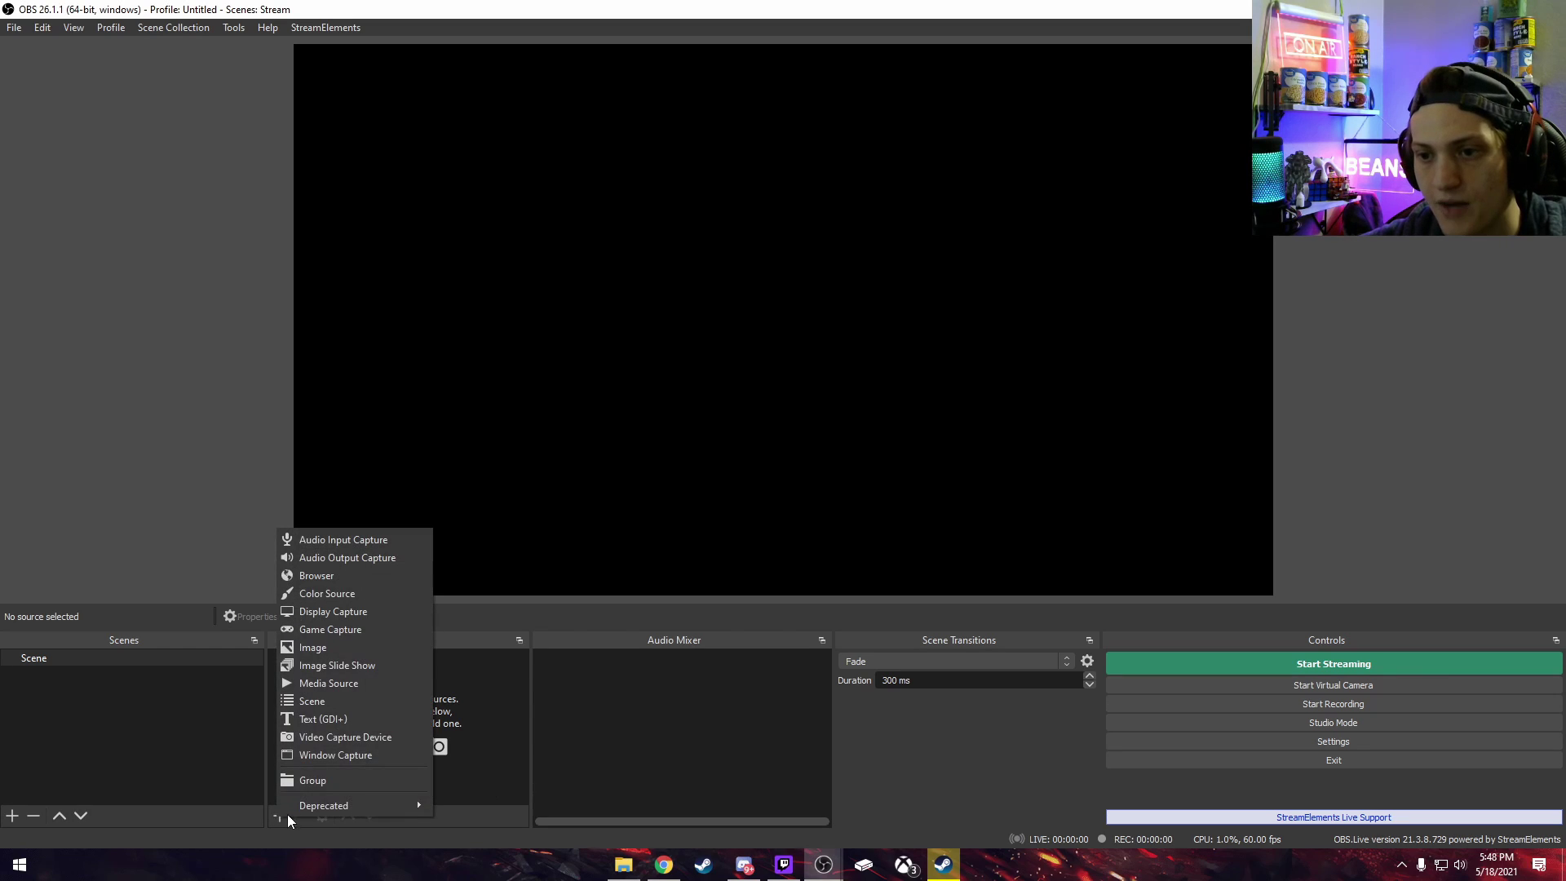
left_click(370, 628)
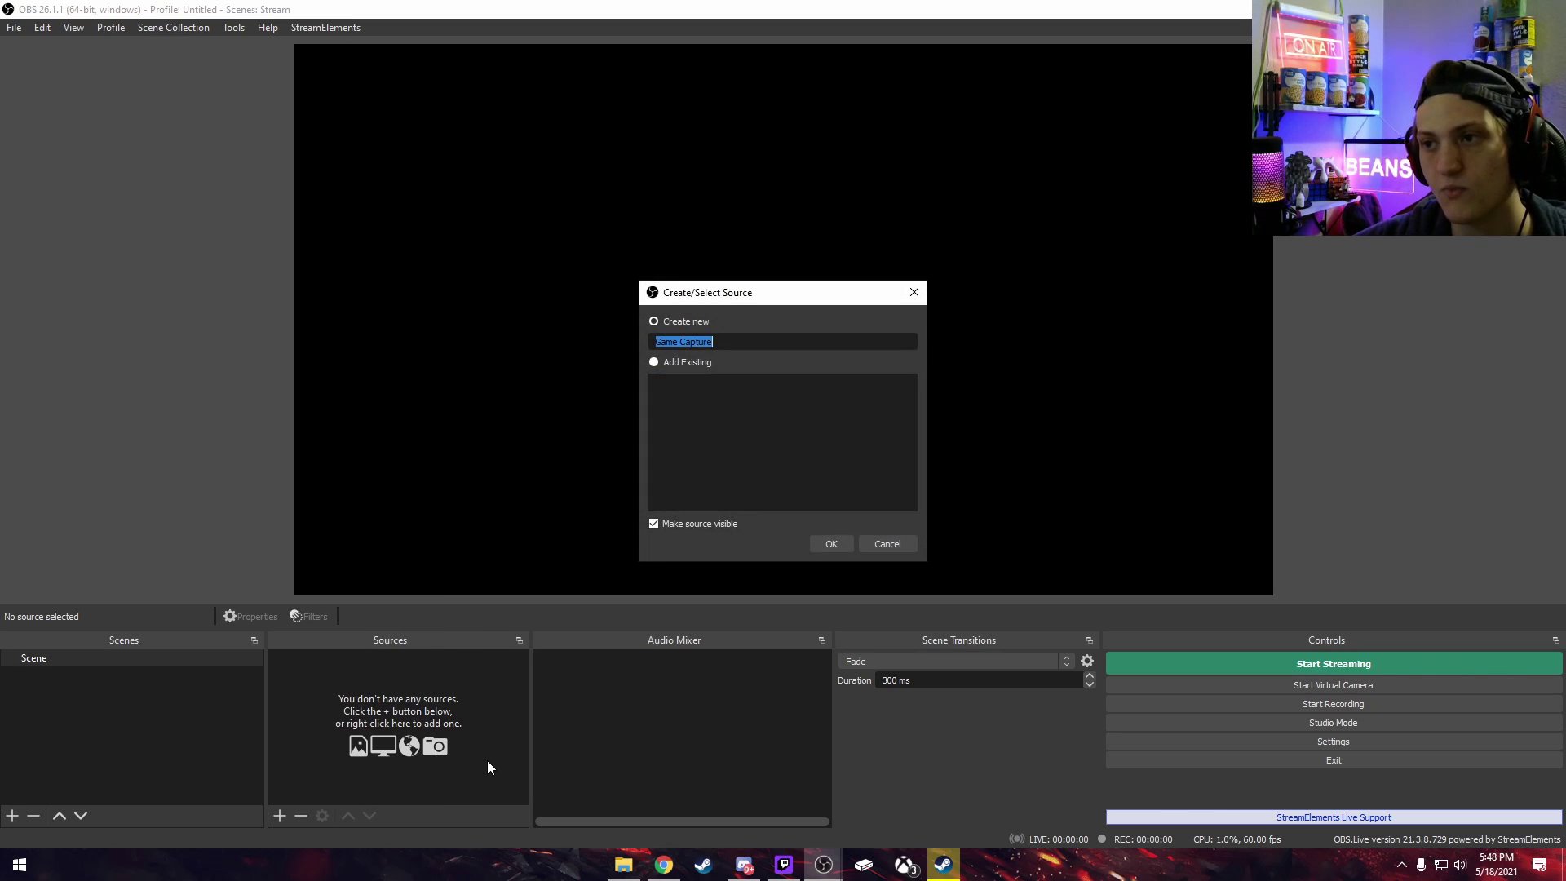
left_click(832, 544)
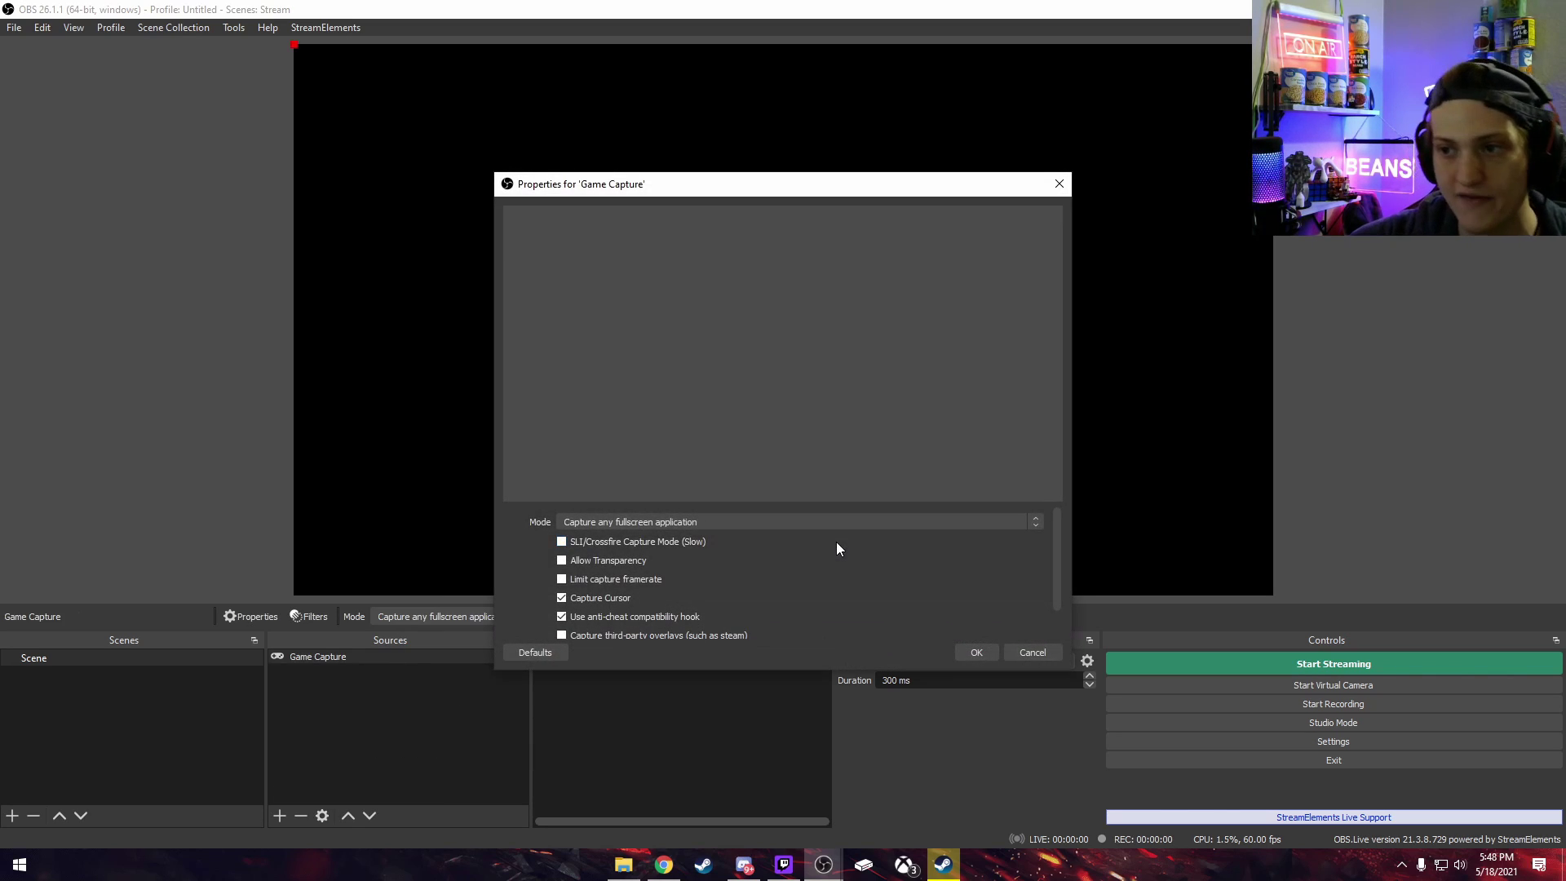
Step: Try the Capture specific window mode for the game capture, look through the available windows, and discard the changes
left_click(633, 520)
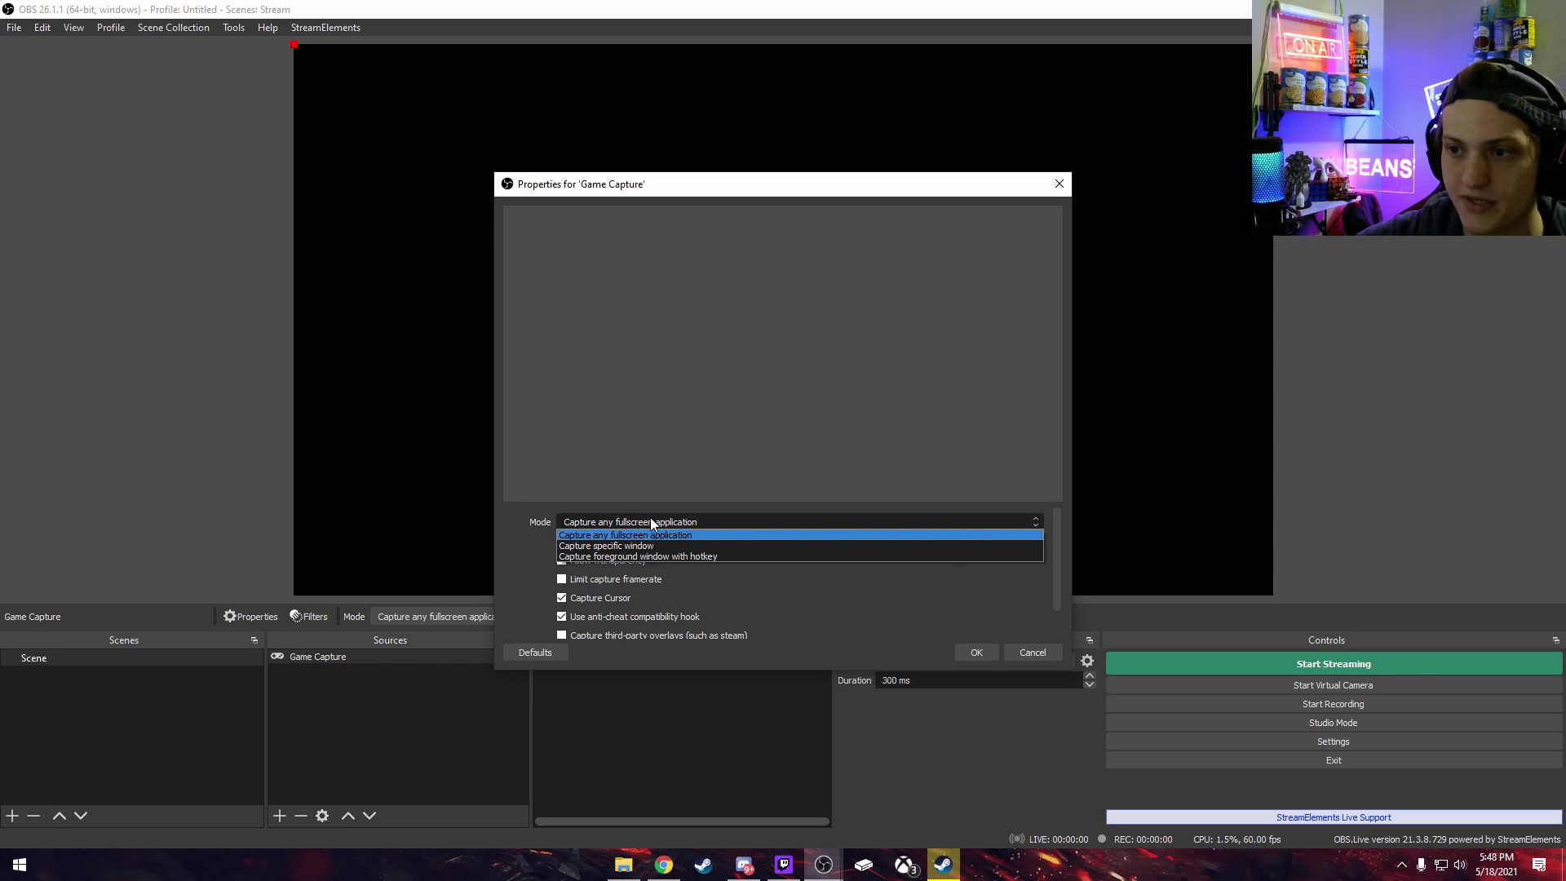
left_click(626, 545)
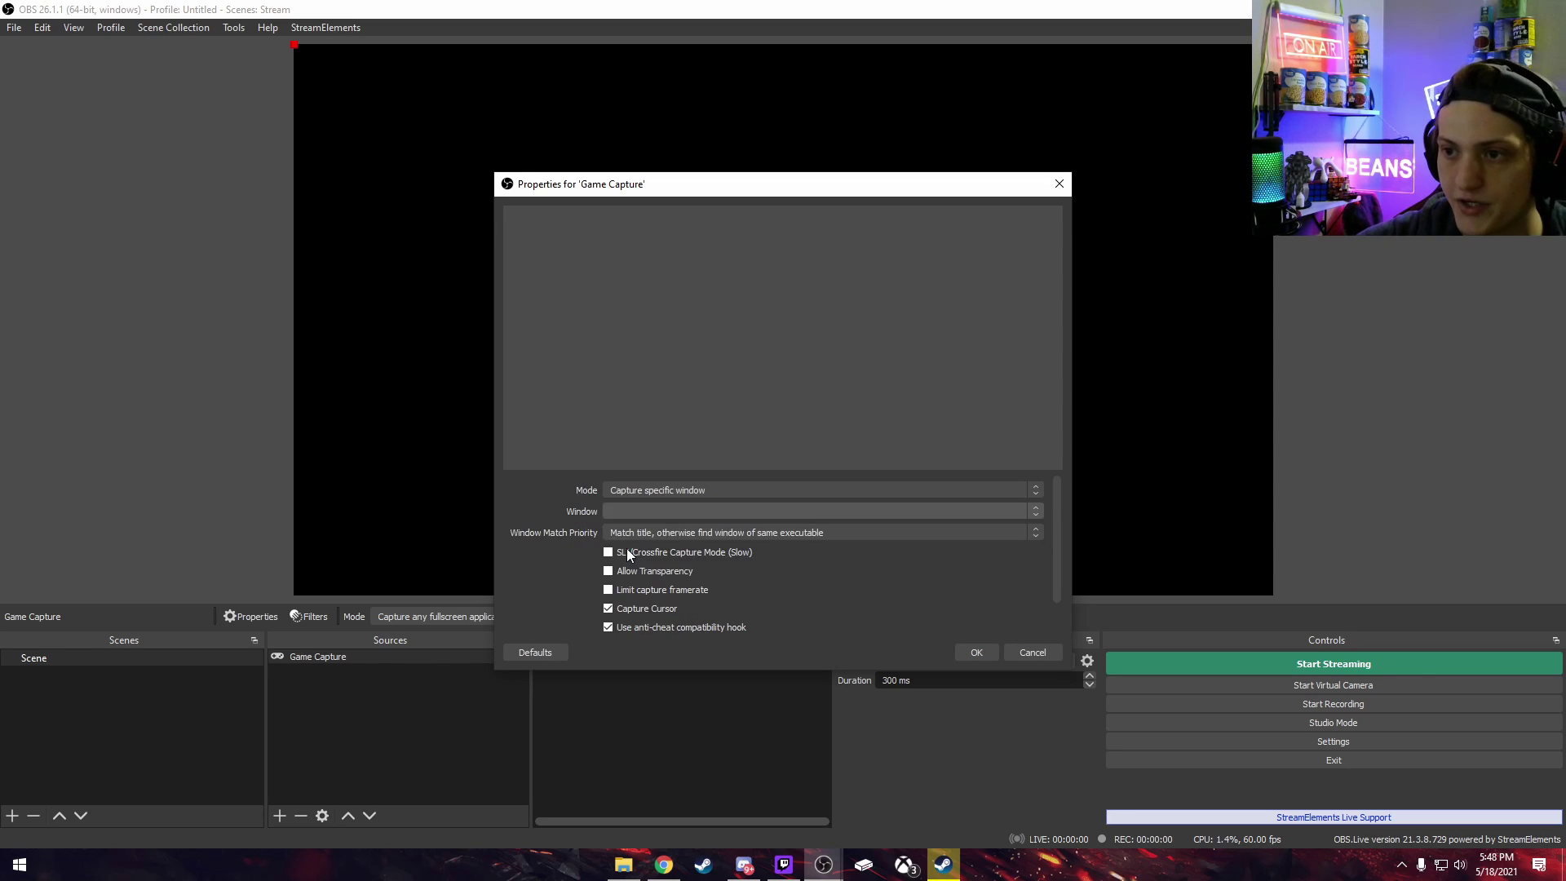
left_click(666, 510)
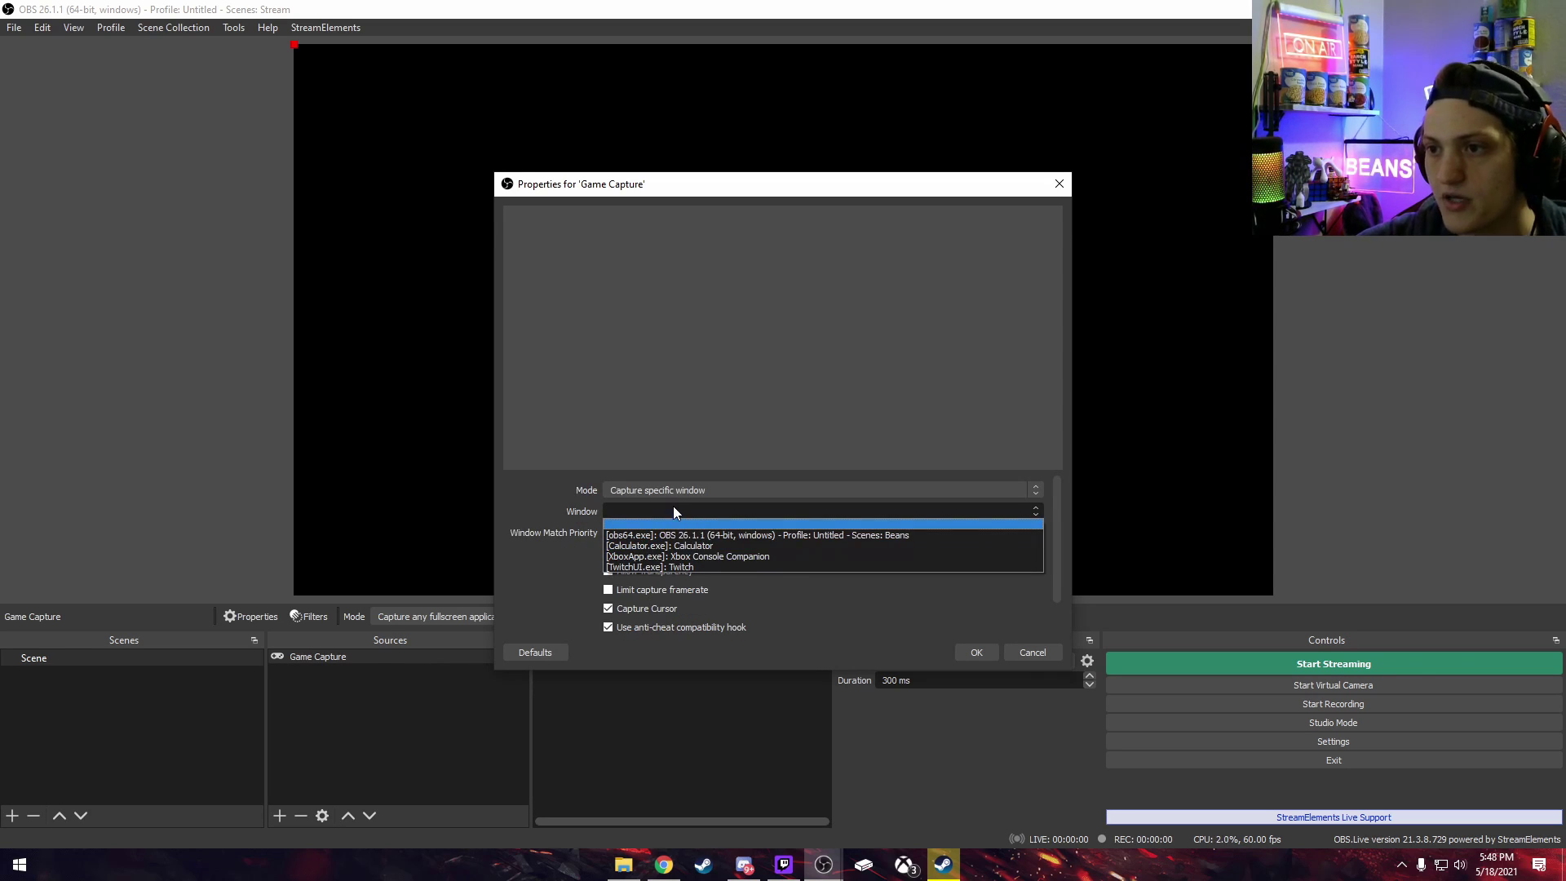
scroll(674, 493, "up", 1)
left_click(1030, 652)
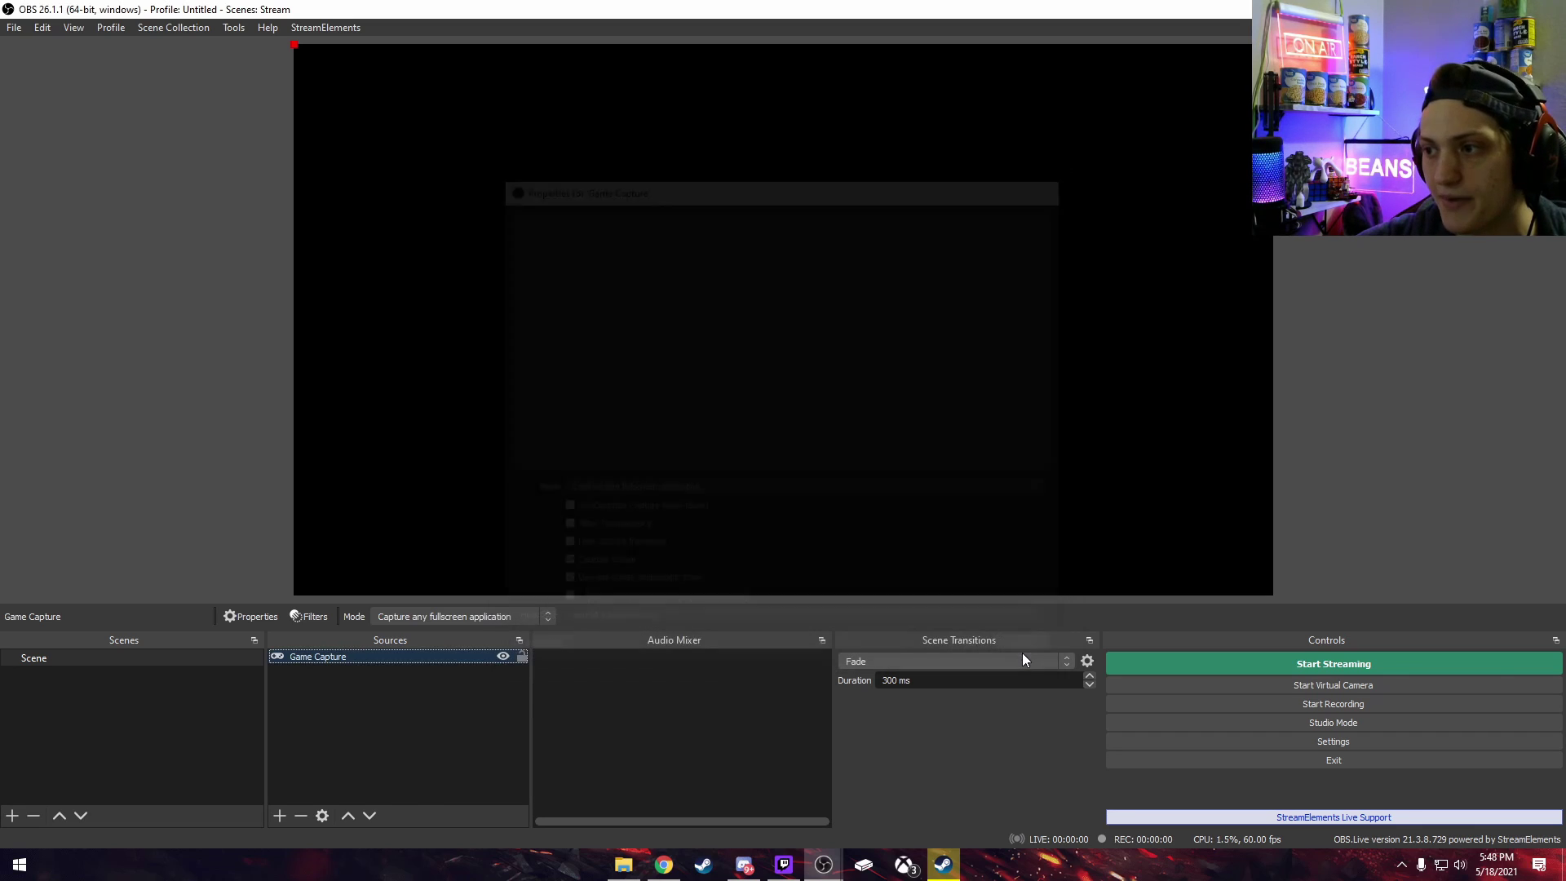
Step: Remove the Game Capture source from the scene
right_click(362, 657)
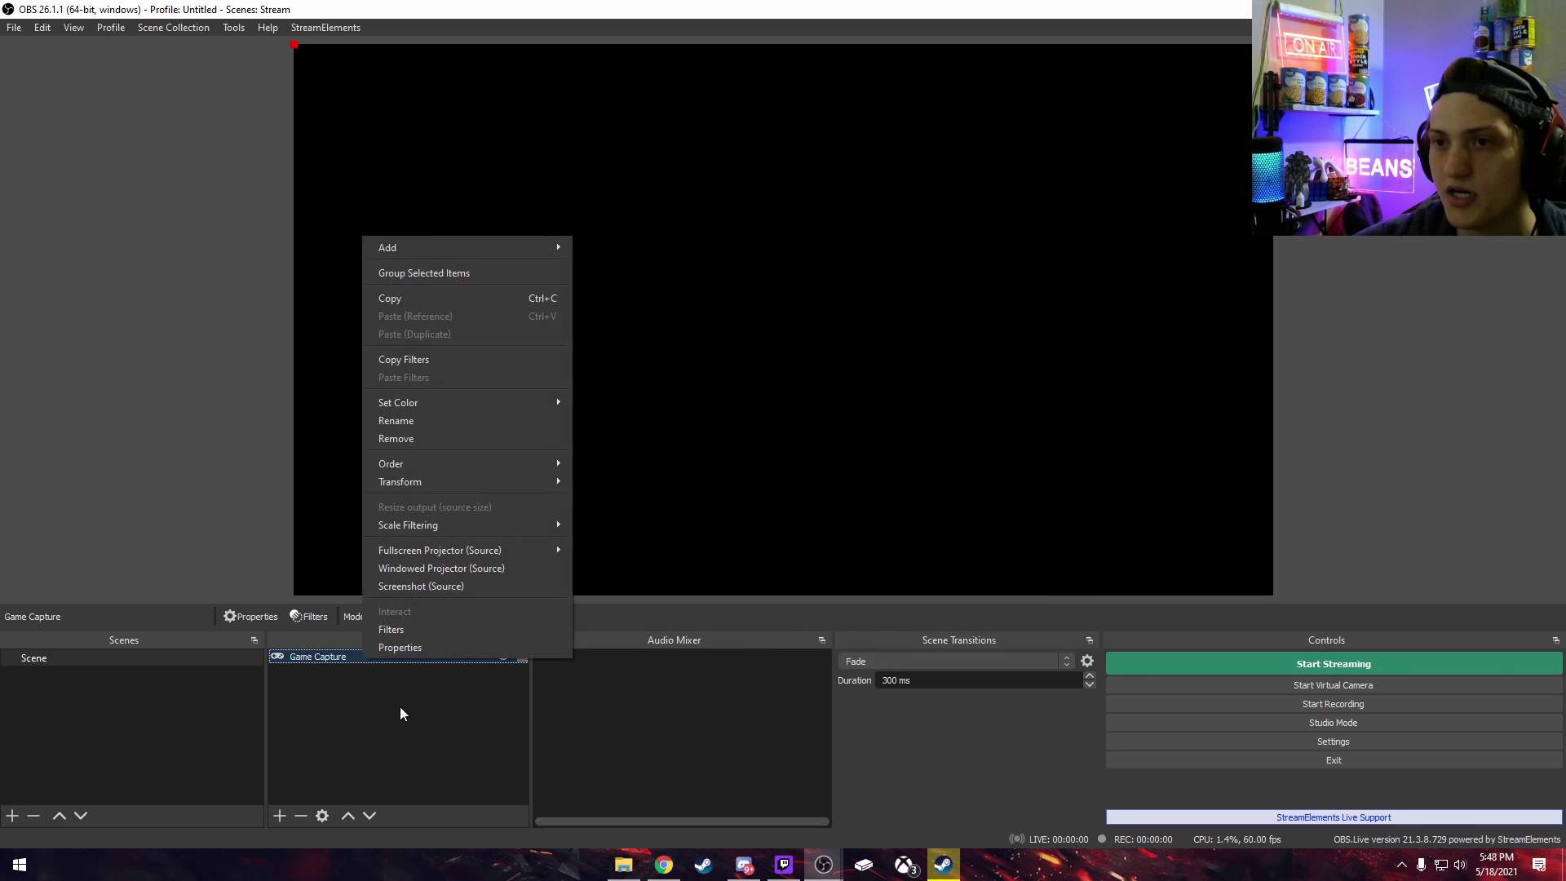
key("Delete")
key("Return")
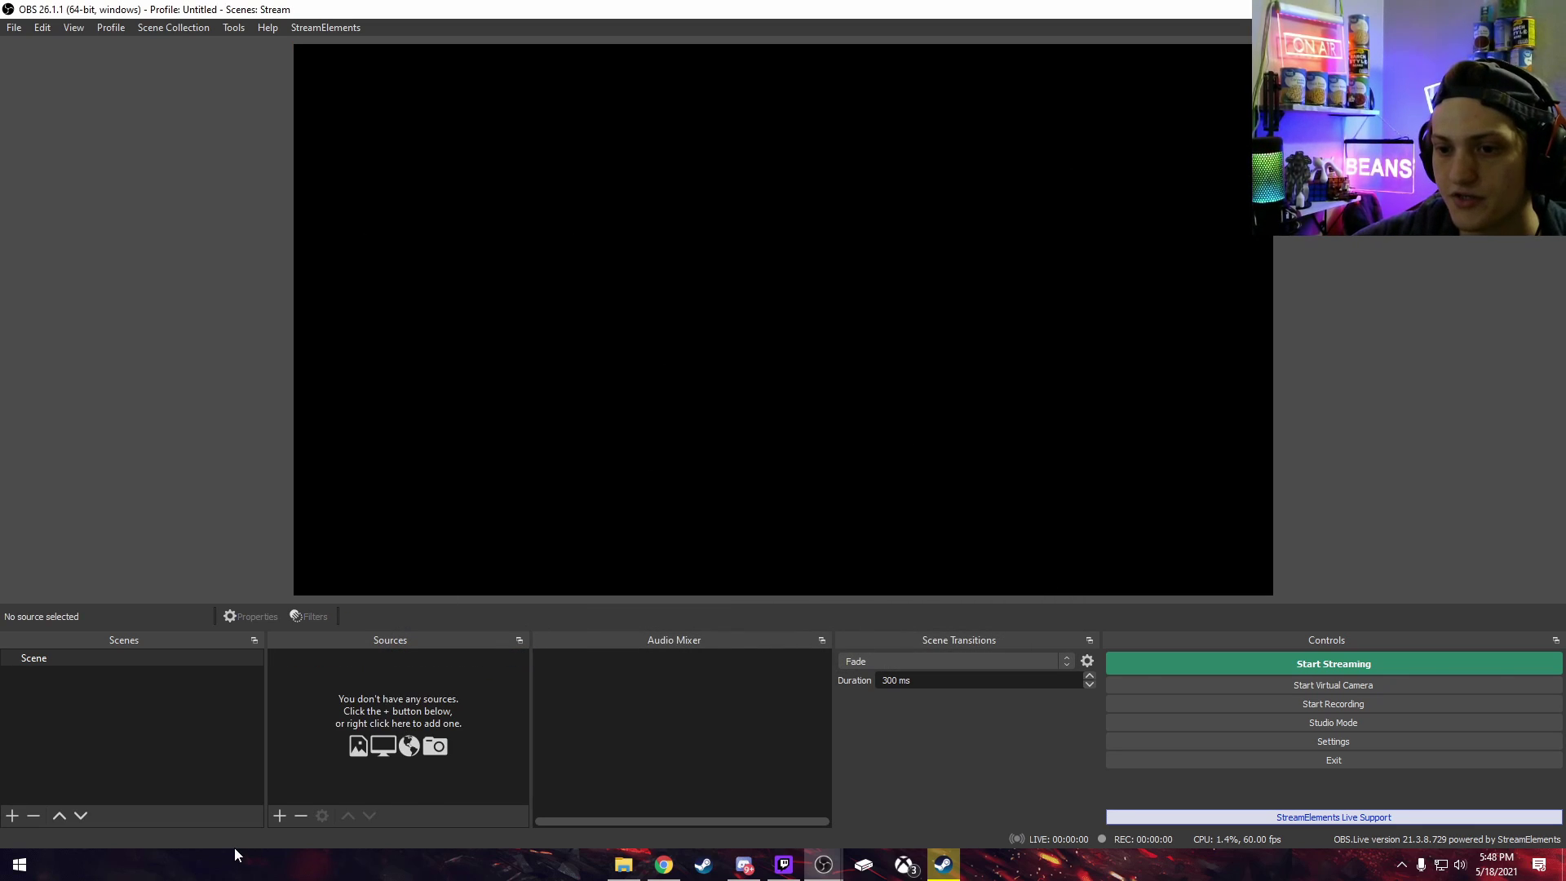
Step: Add a new Display Capture source to the scene, keeping the default source name
left_click(280, 815)
left_click(319, 619)
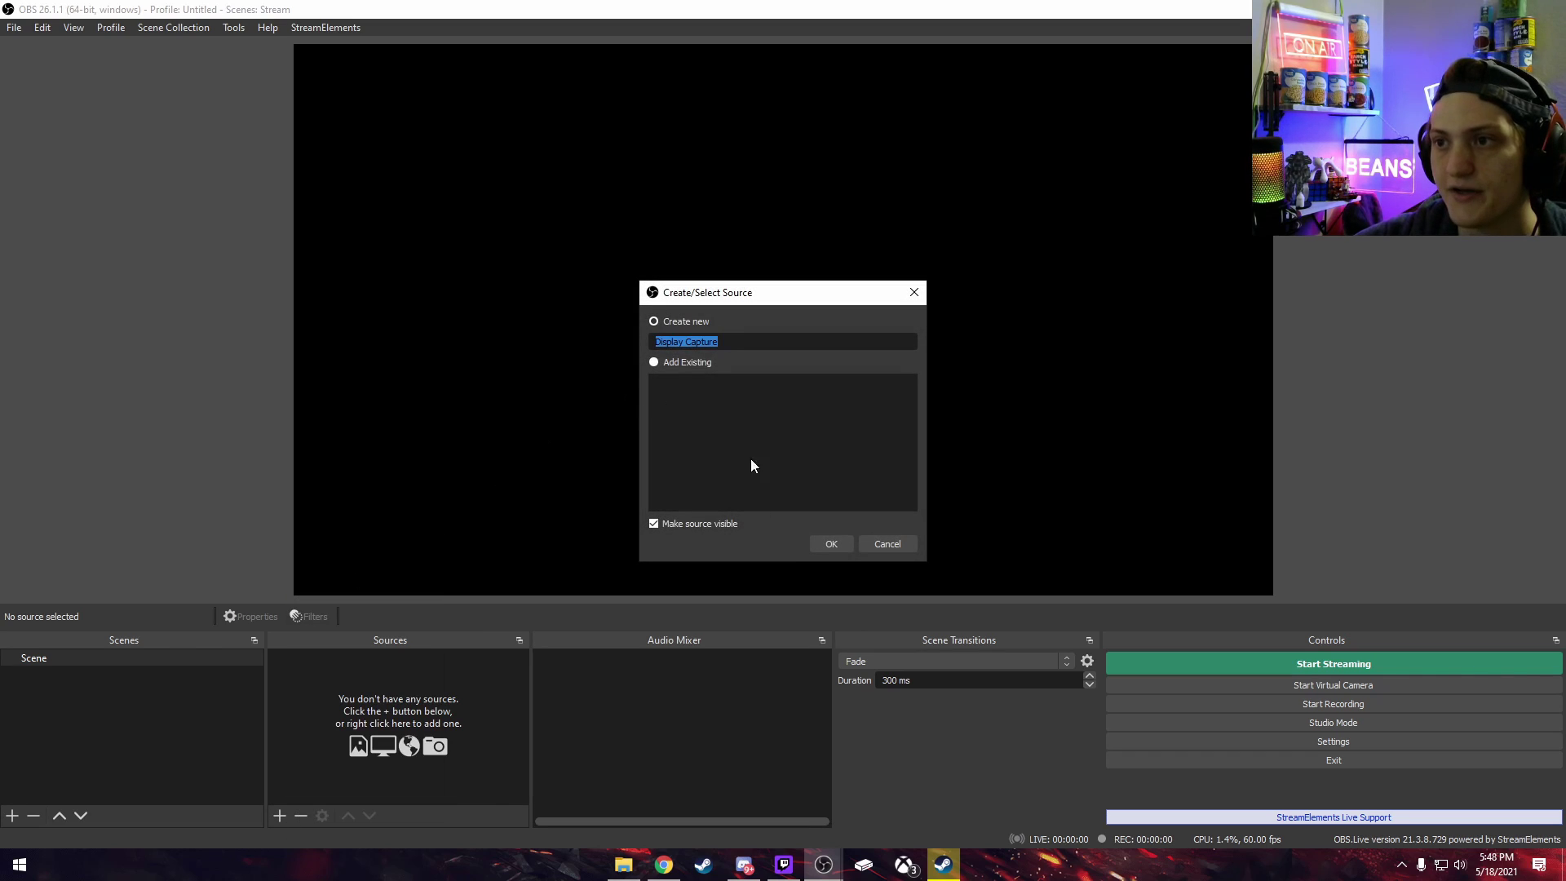
left_click(843, 543)
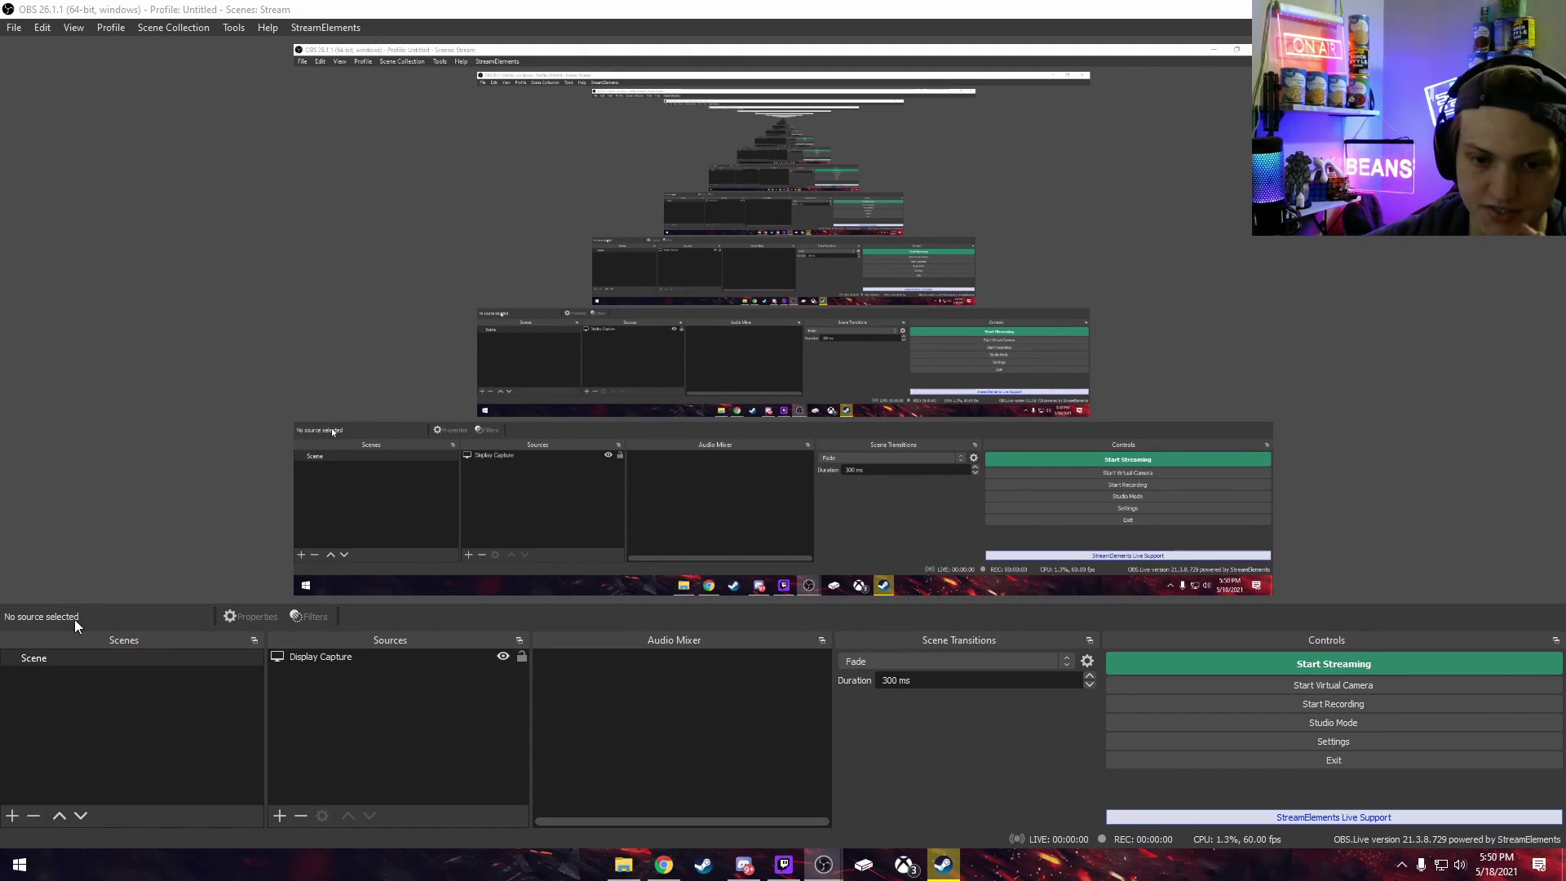
Step: Add an Image source that uses the purple background file 270163 from the backgrounds folder
left_click(280, 816)
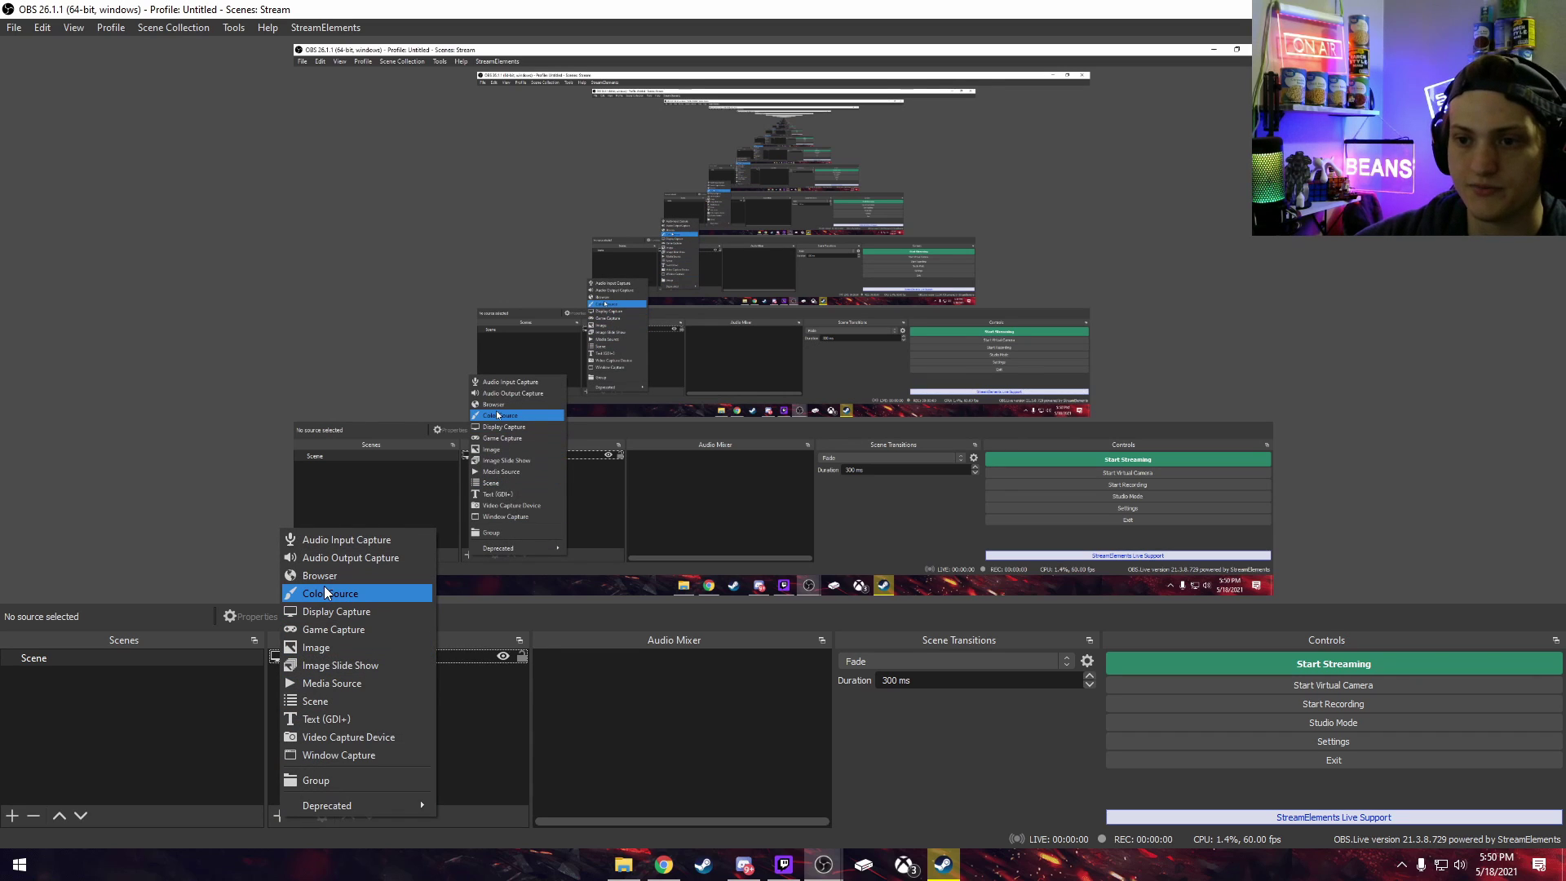
left_click(335, 651)
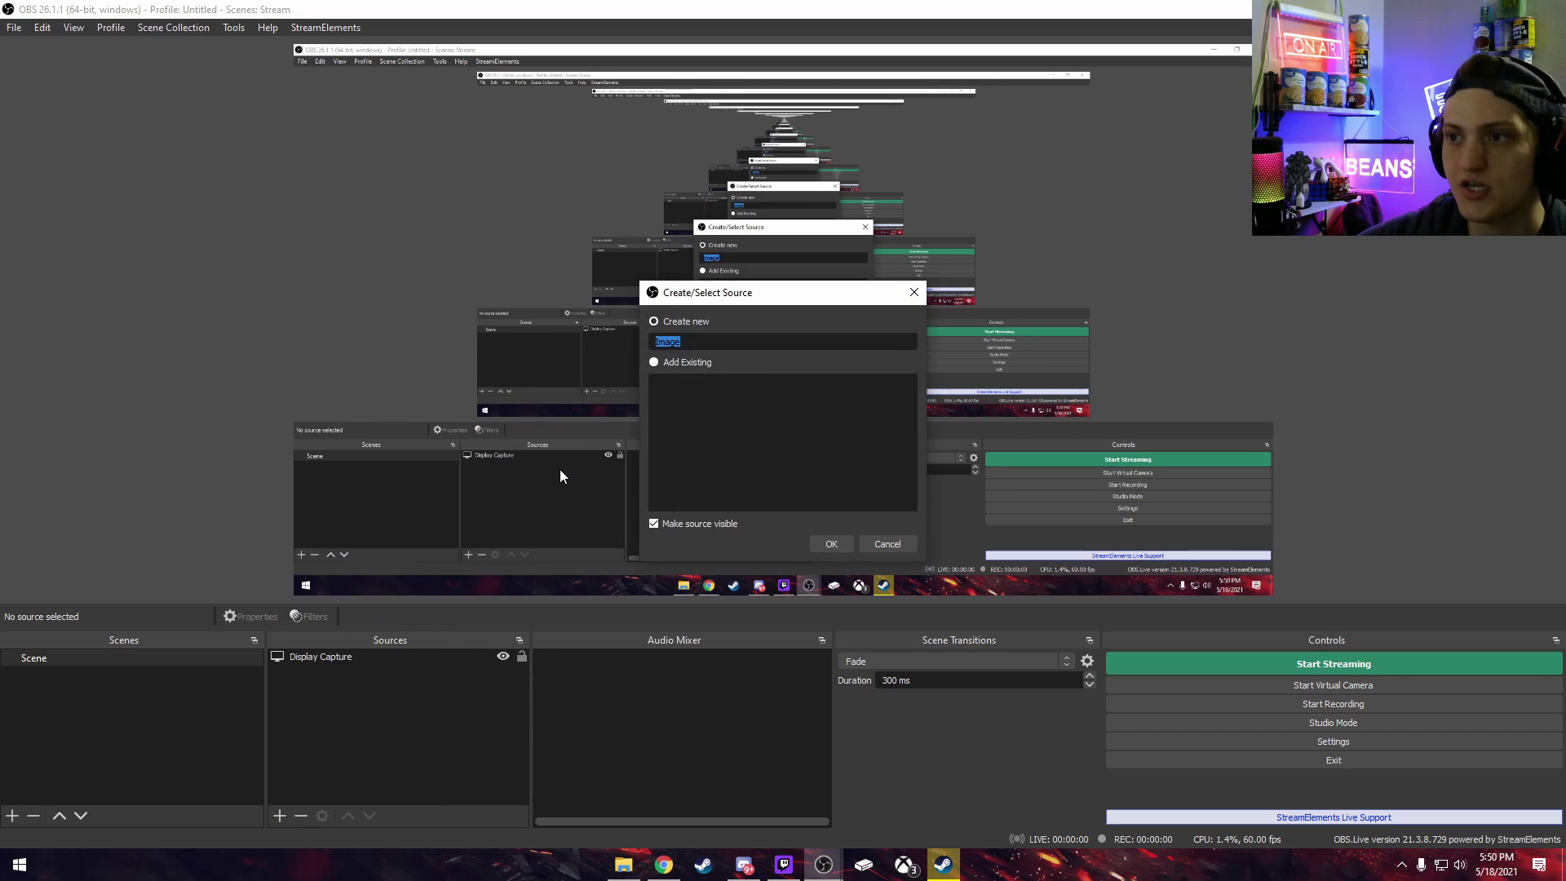
key("Return")
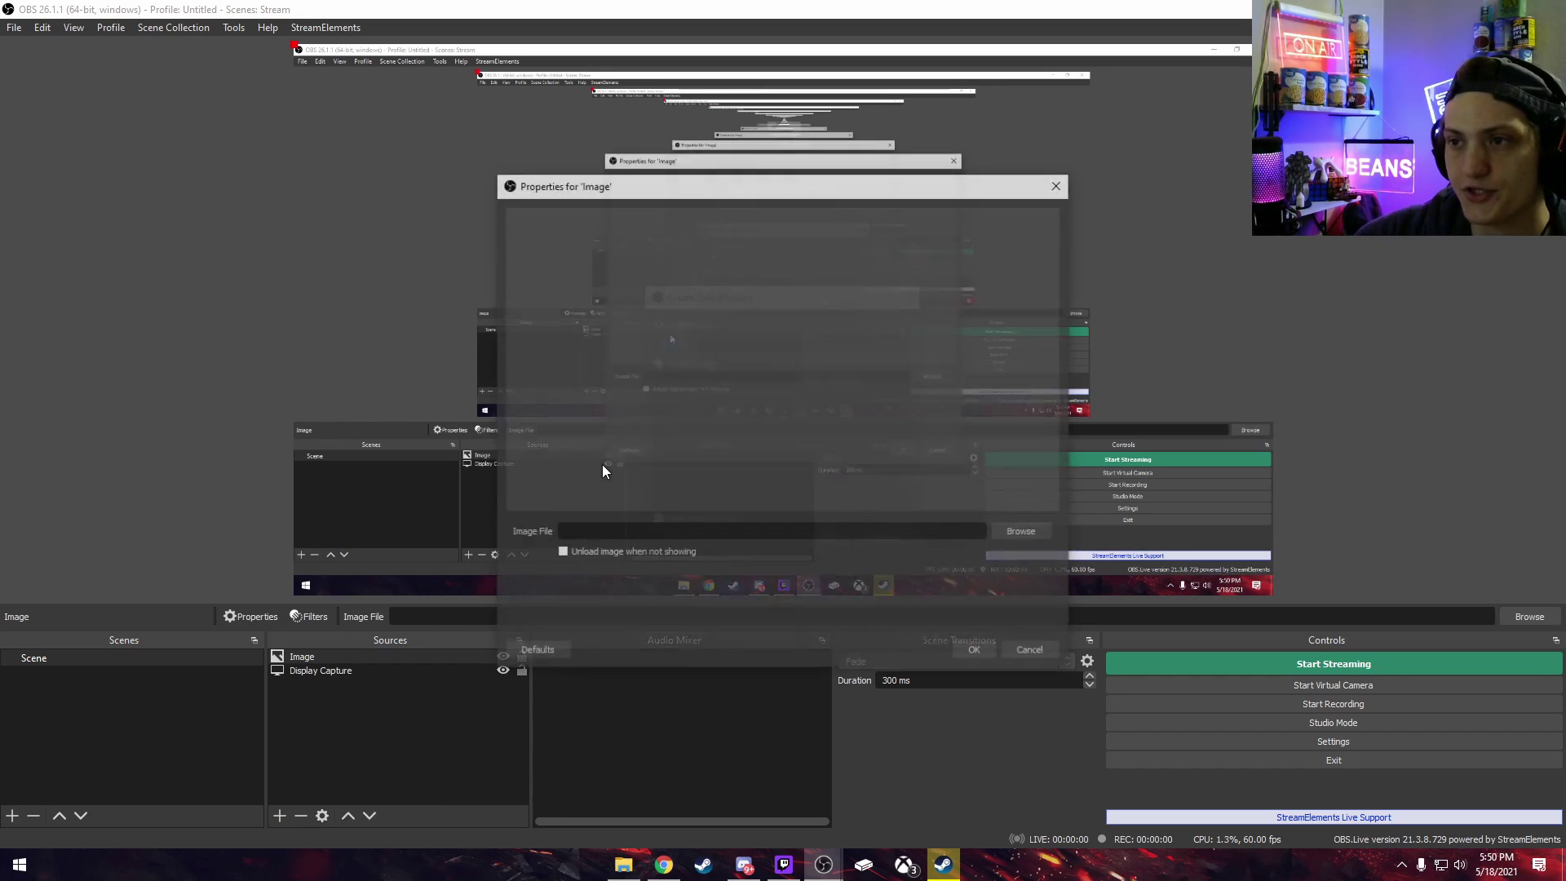
left_click(1029, 530)
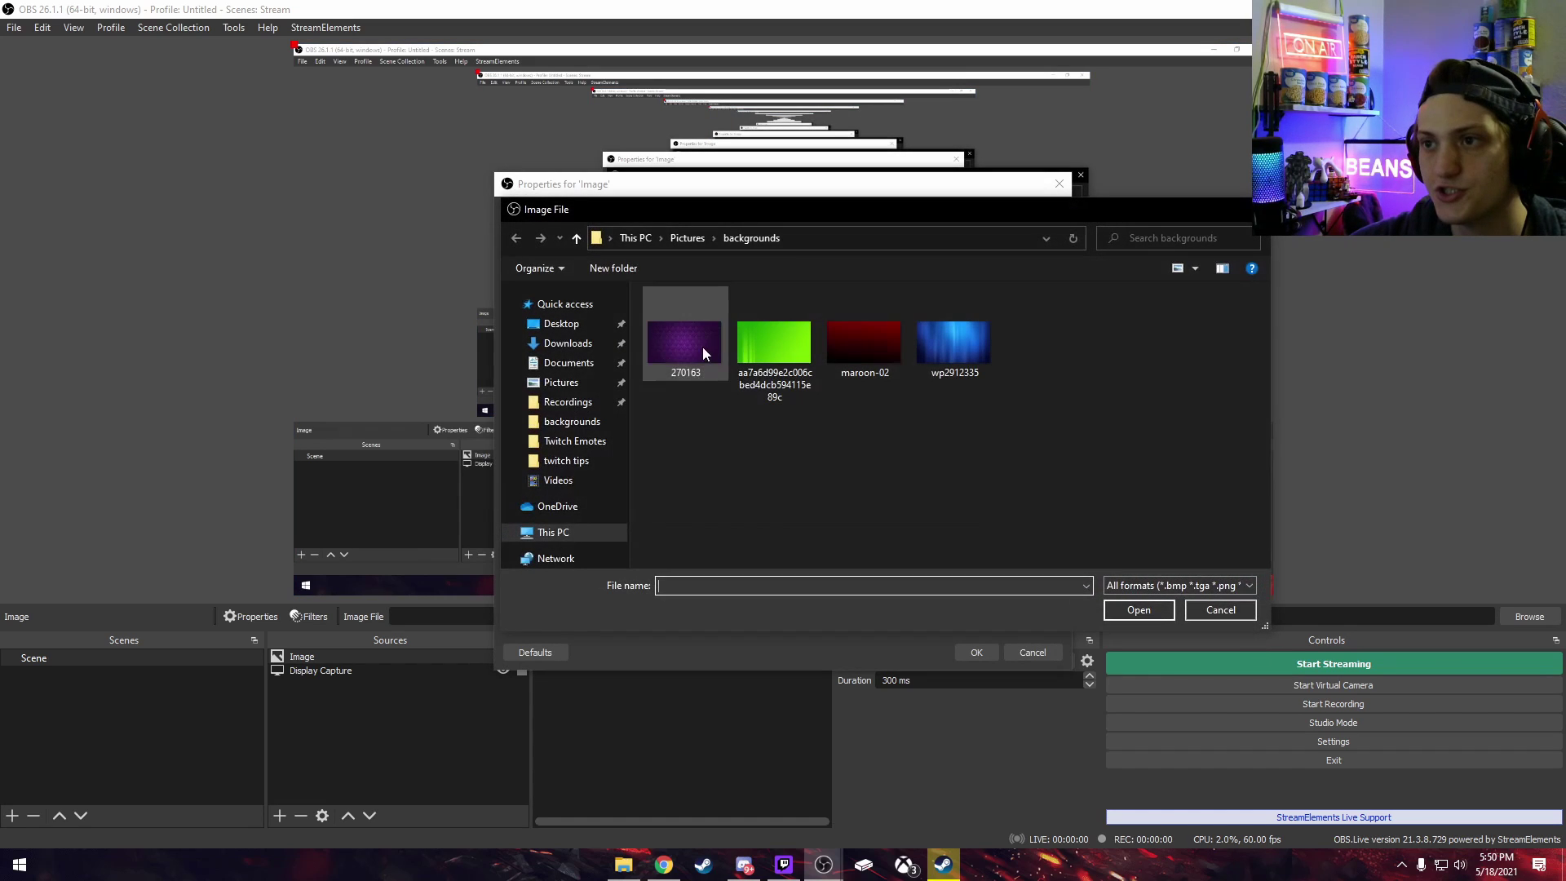
left_click(685, 343)
left_click(1139, 612)
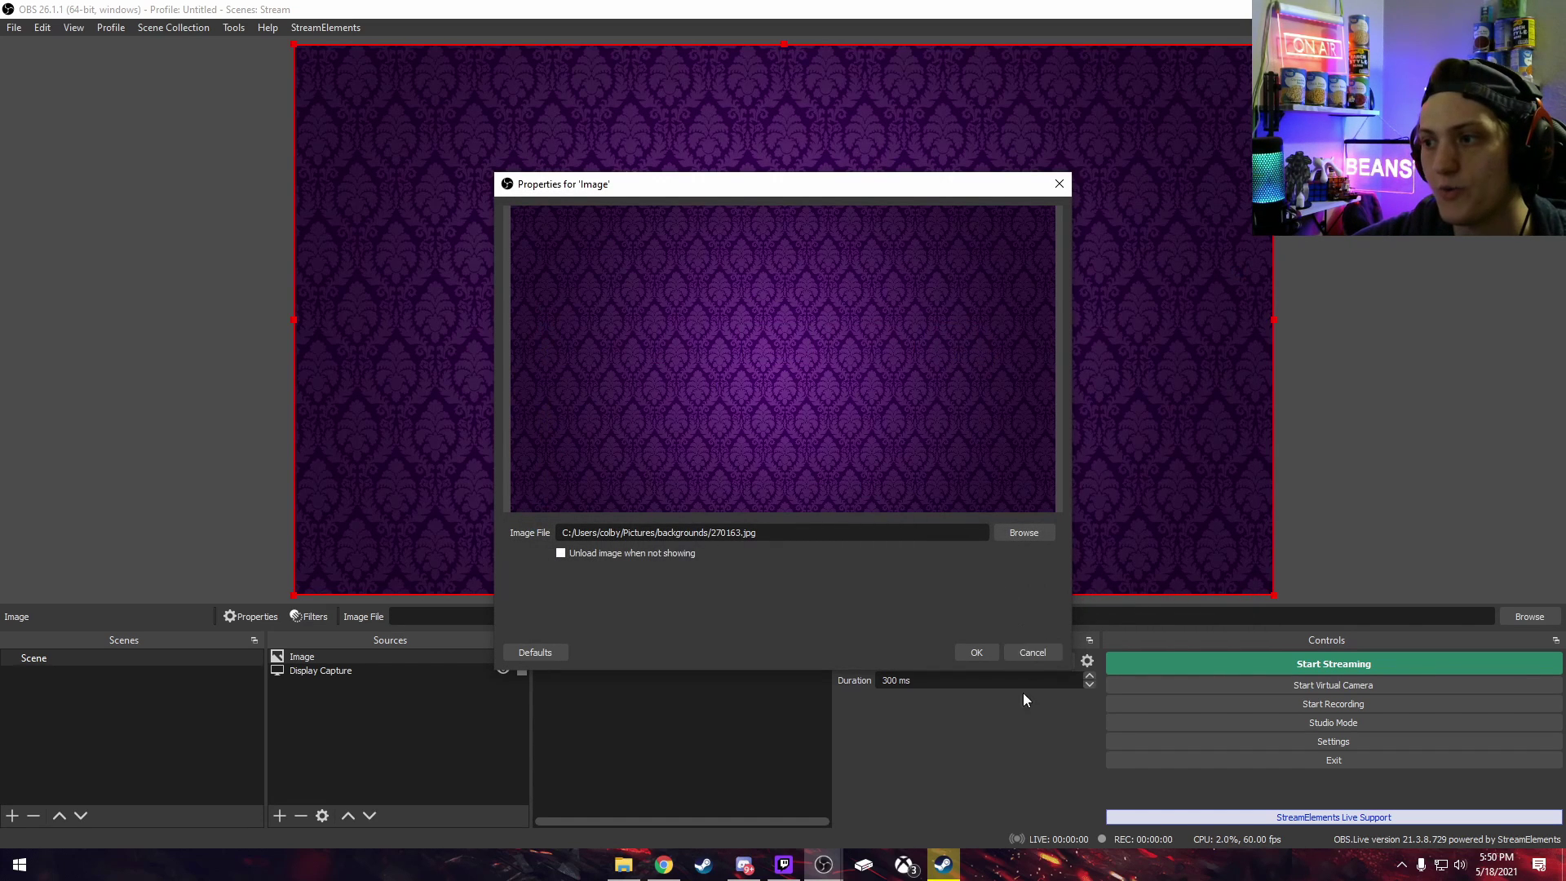
left_click(976, 651)
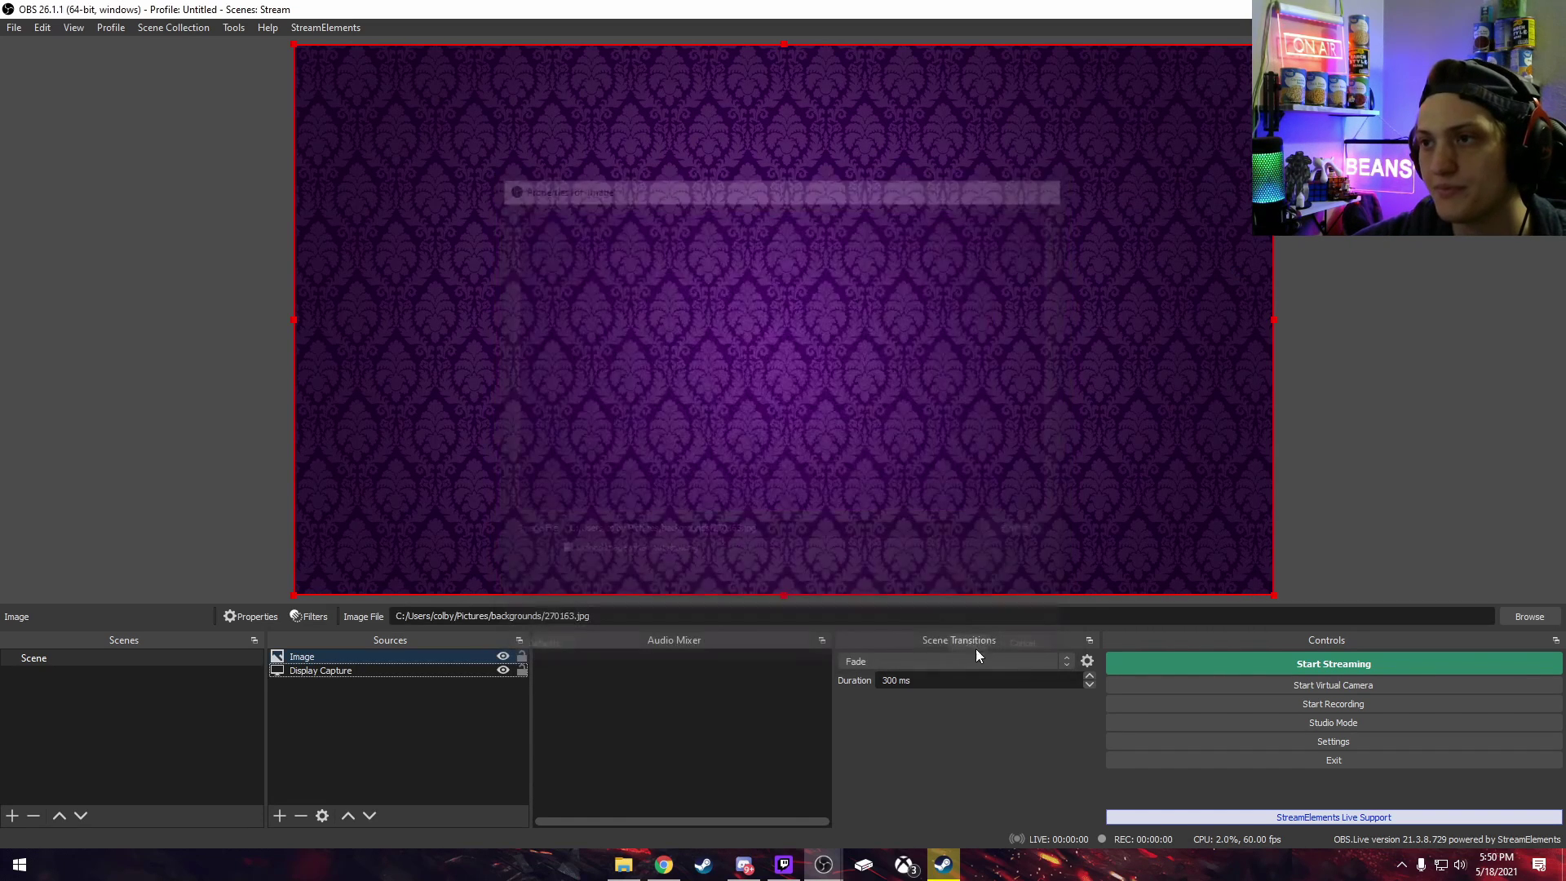
Step: Stack the Display Capture above the Image source, shrink it to about 60% of the canvas width, and position it over the background
left_click(310, 669)
left_click_drag(310, 668, 320, 655)
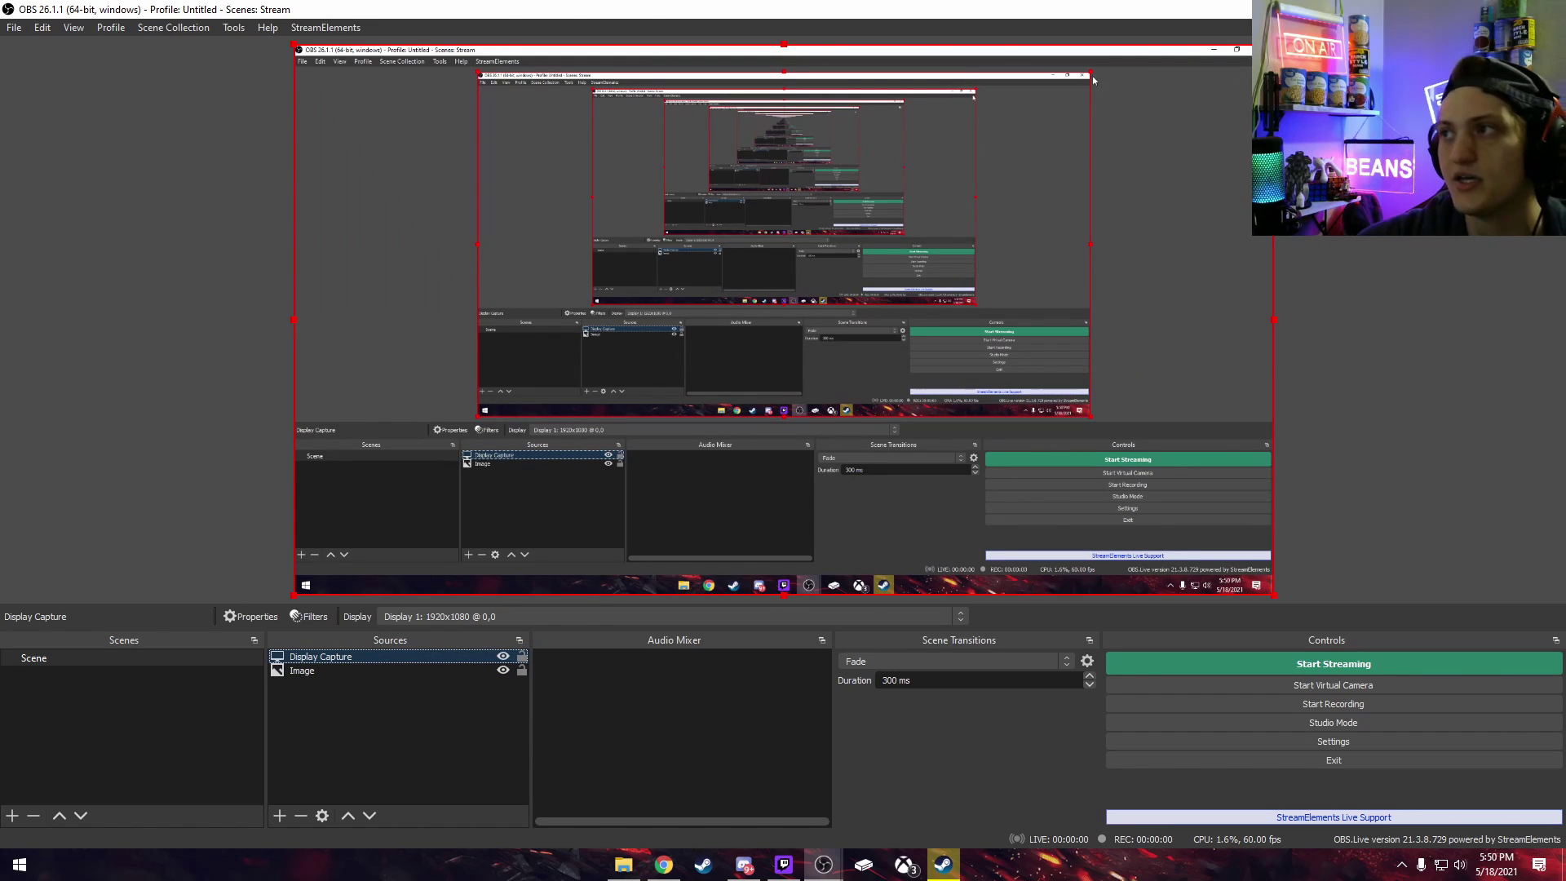
left_click_drag(1273, 46, 785, 319)
left_click_drag(490, 528, 708, 405)
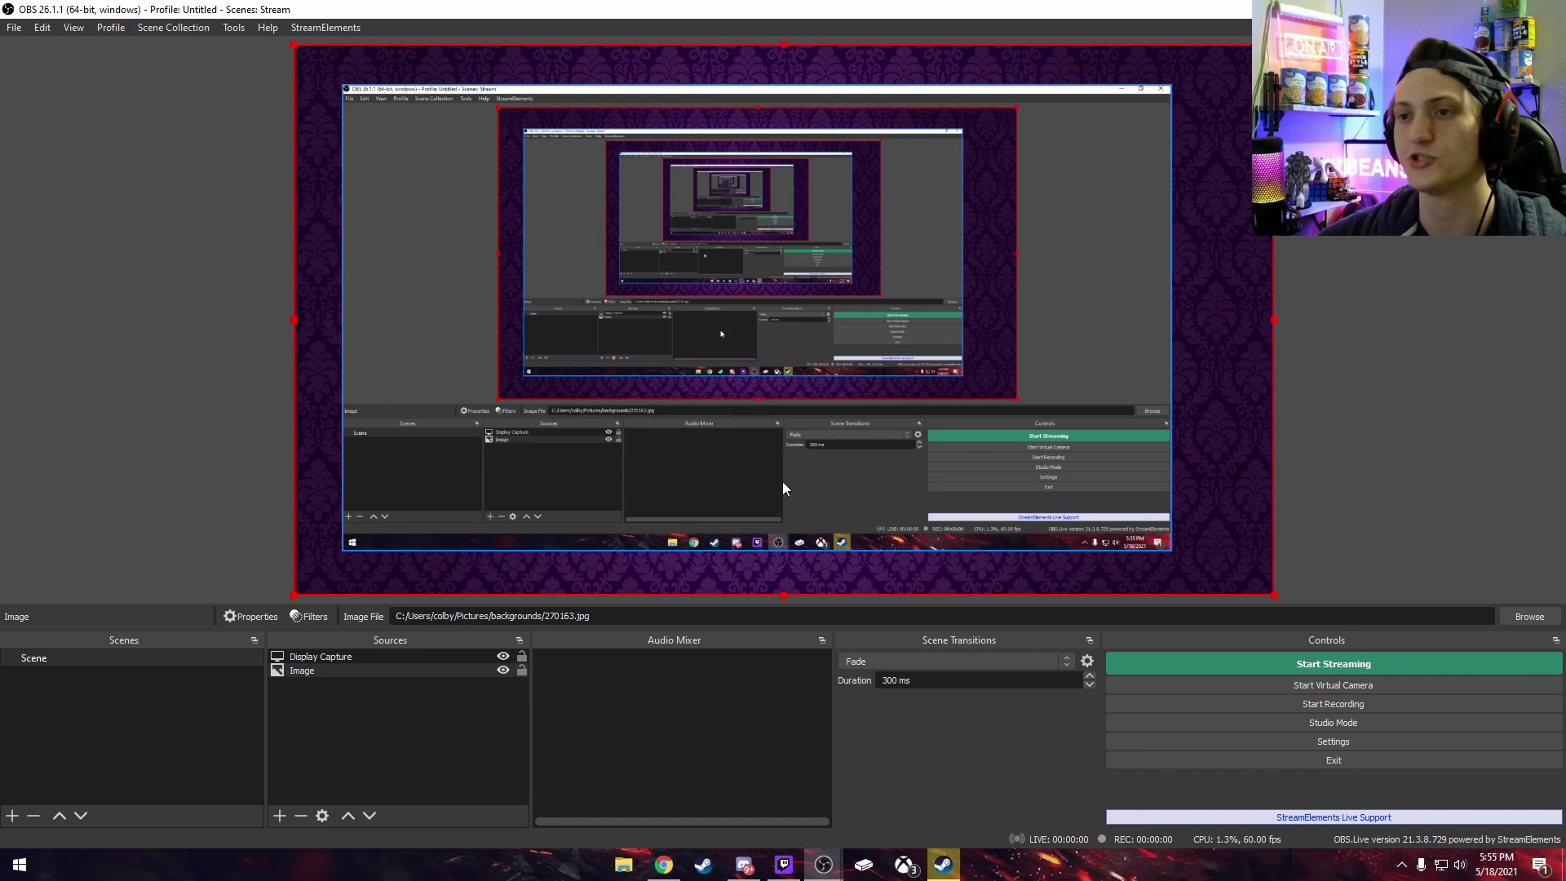
left_click_drag(1169, 548, 954, 425)
left_click_drag(588, 390, 665, 420)
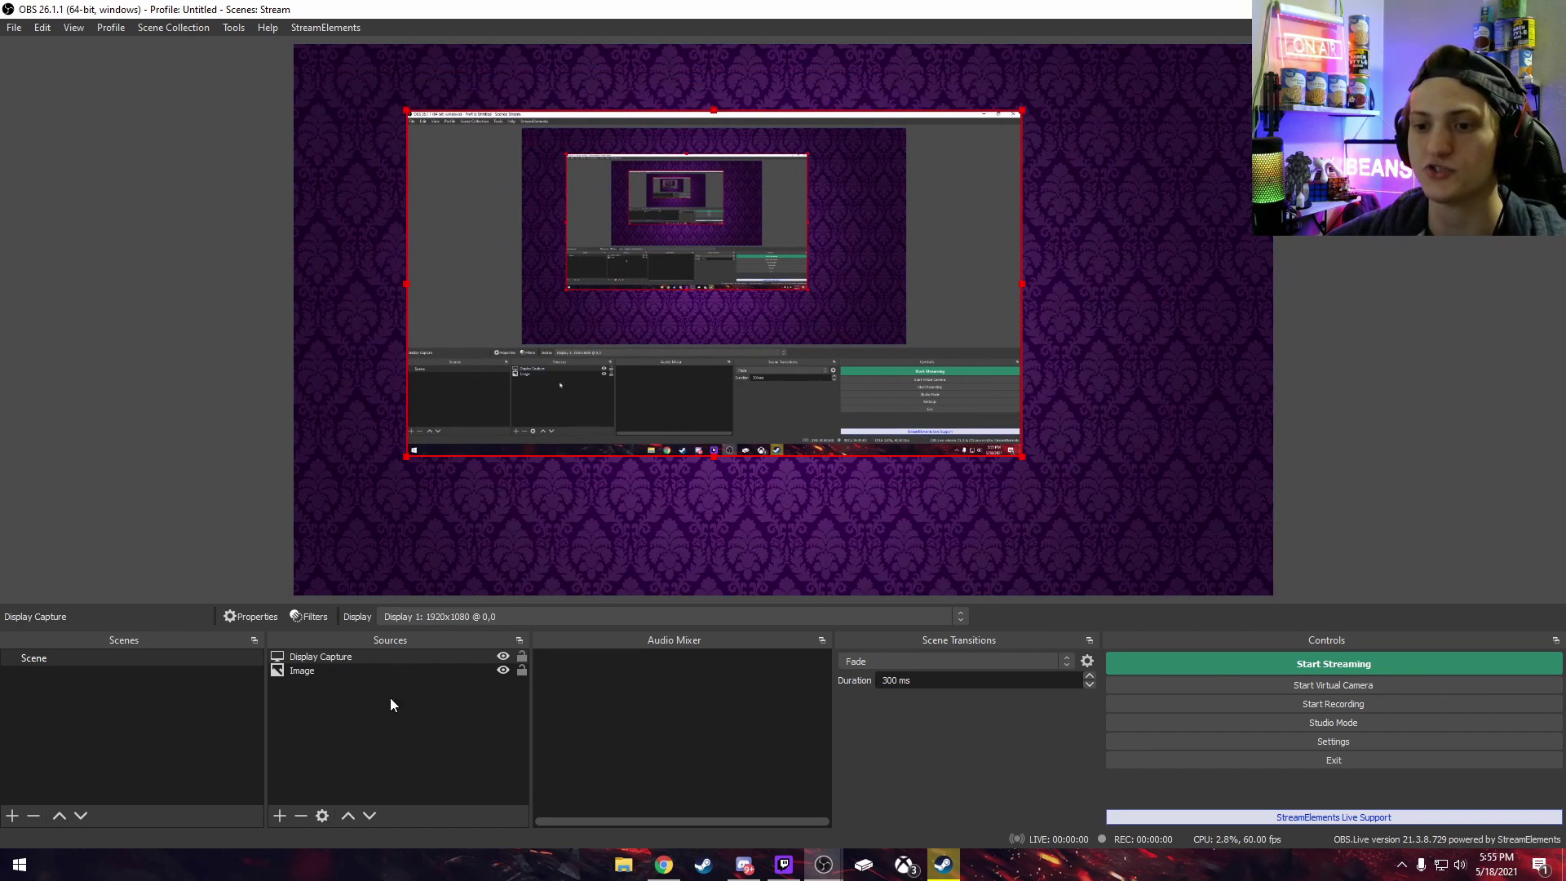
left_click(281, 815)
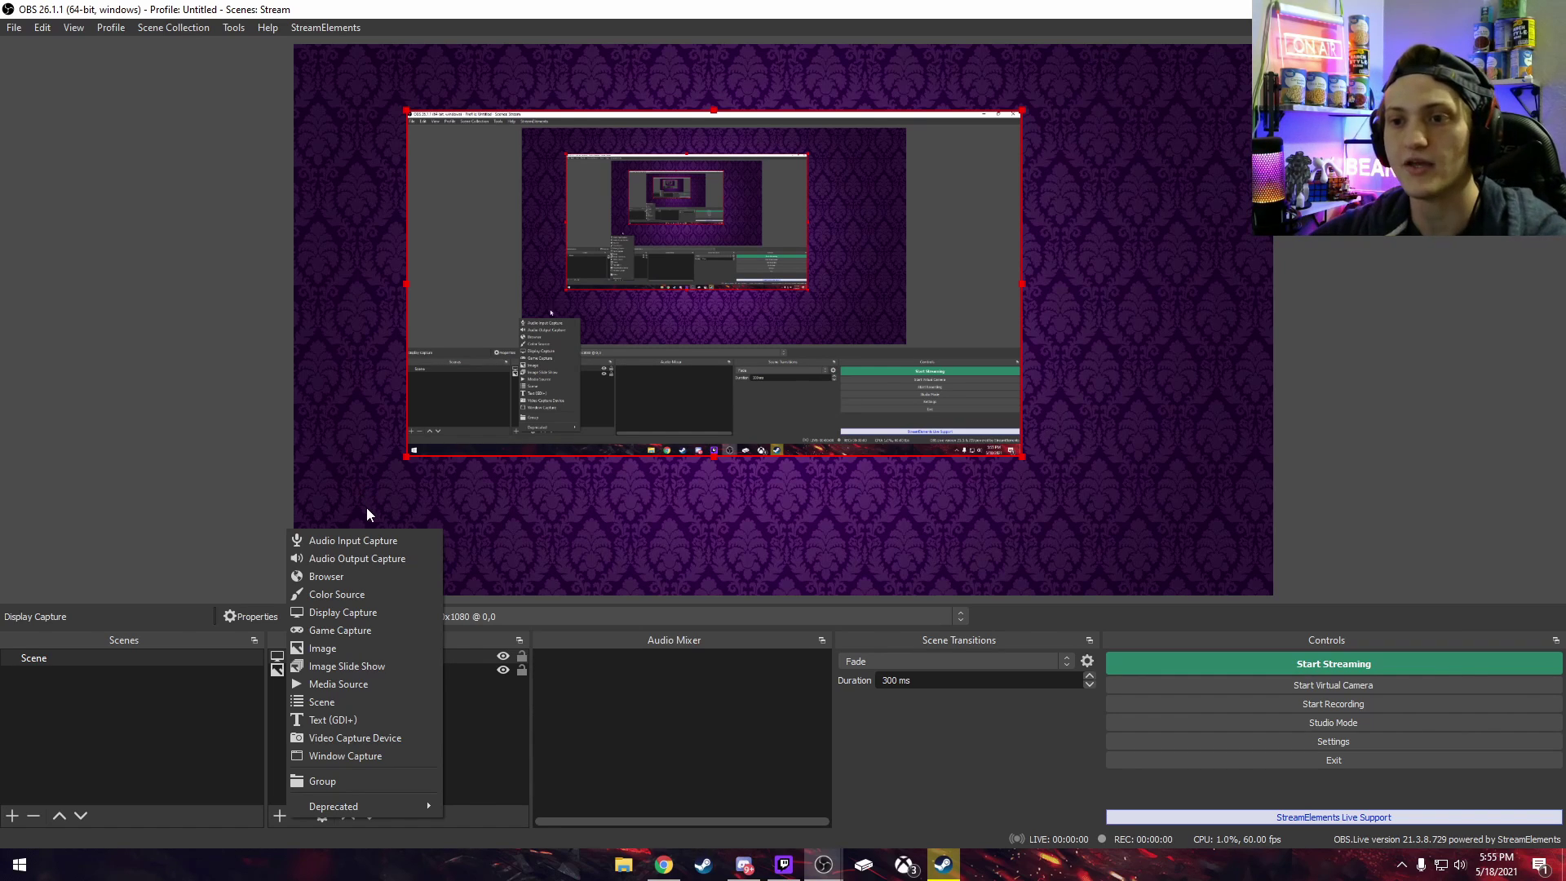
left_click(365, 558)
left_click(887, 545)
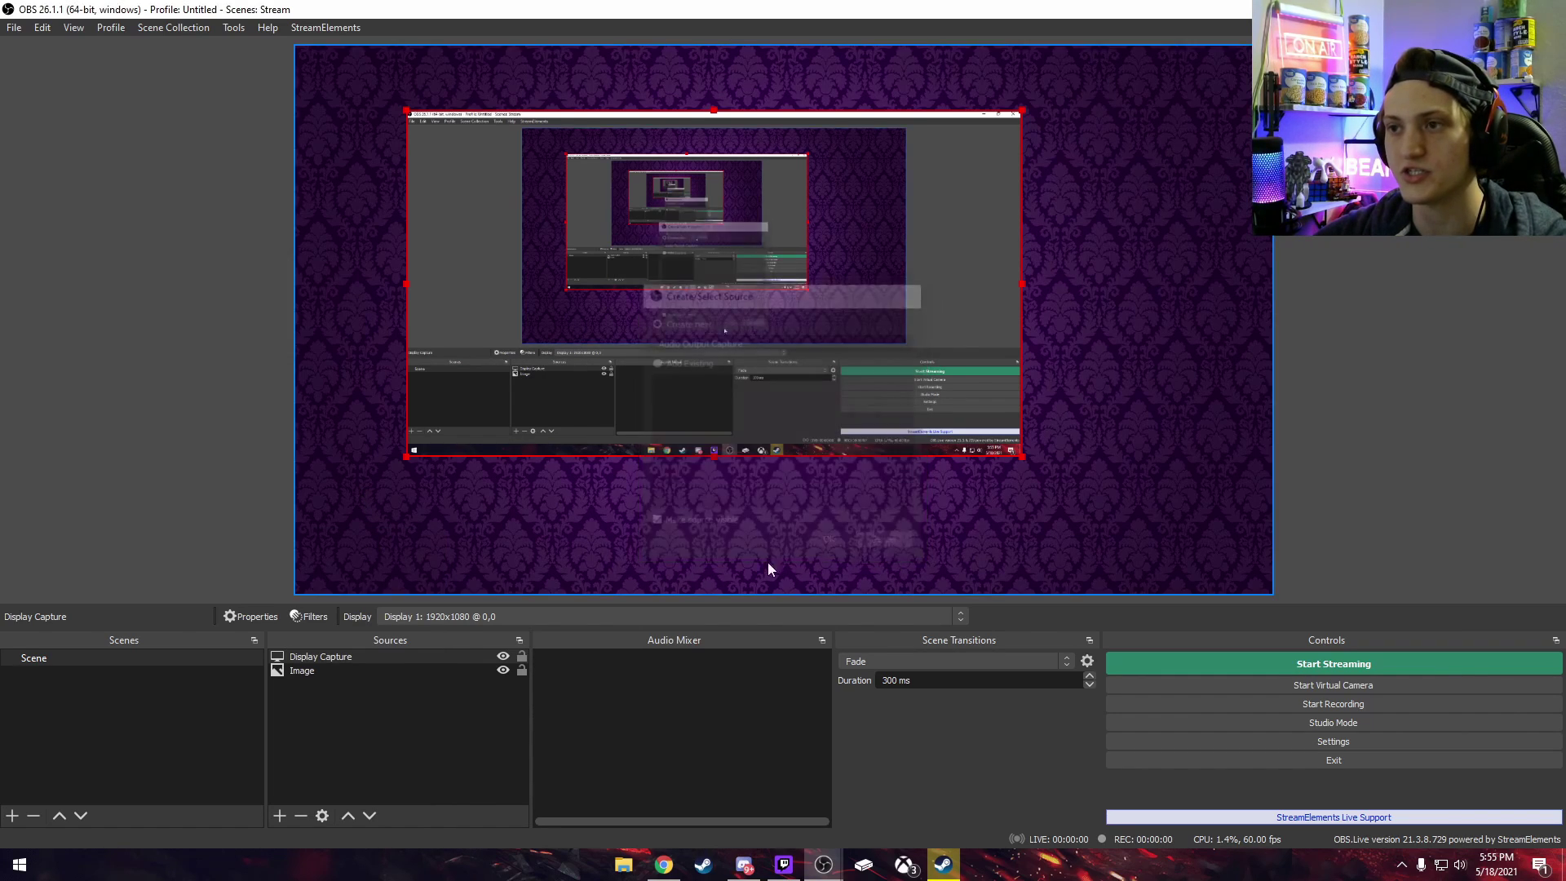
Step: Add an Audio Input Capture source using the device Microphone (2- HyperX QuadCast S), and mute it in the mixer
left_click(280, 815)
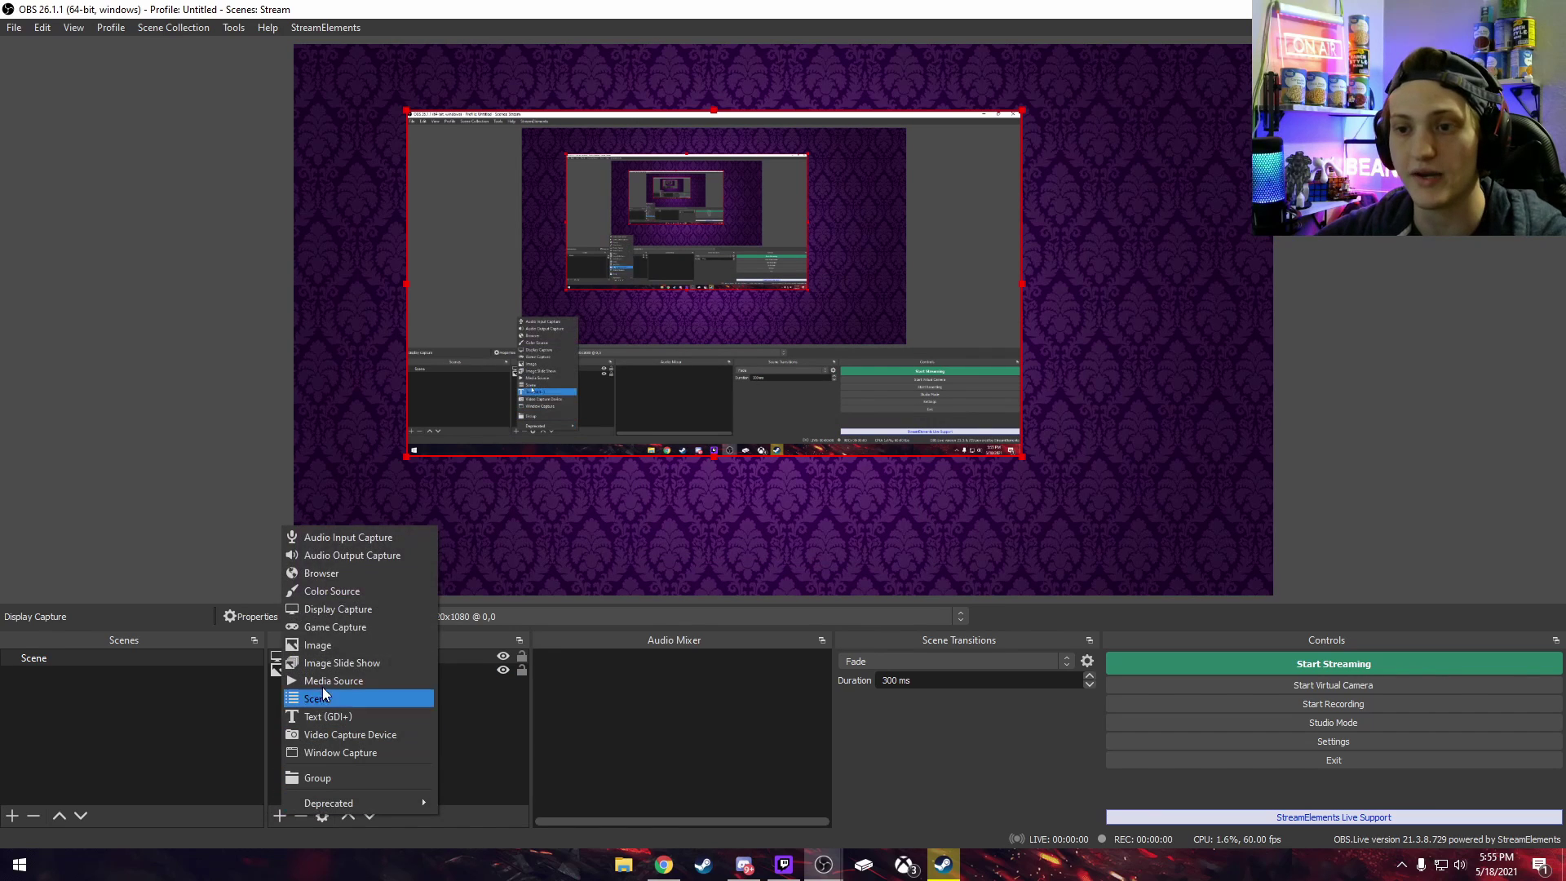
left_click(359, 537)
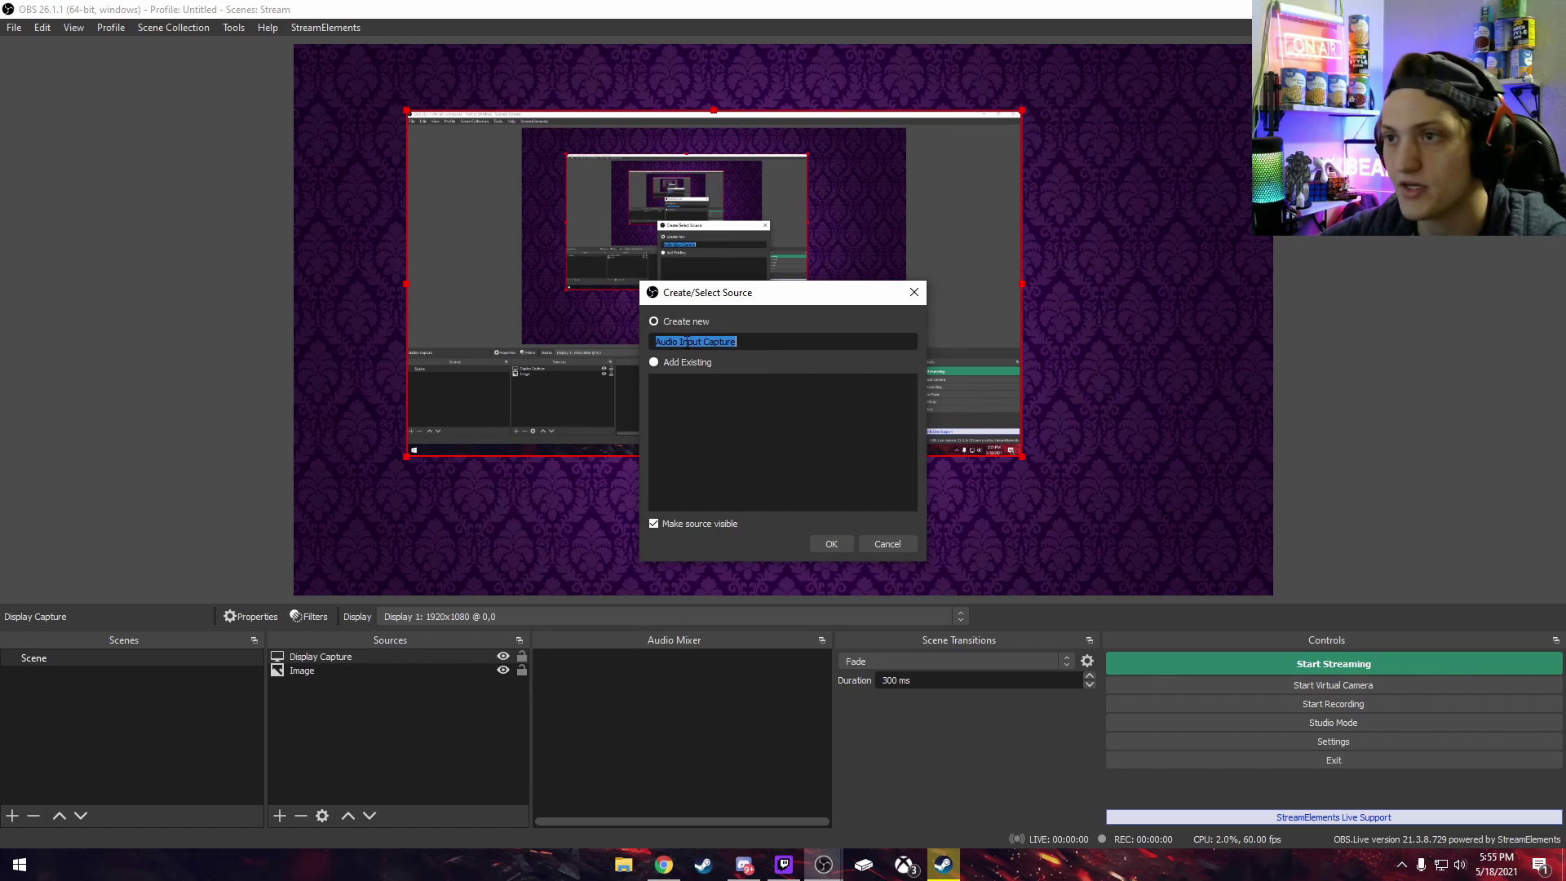
left_click(842, 540)
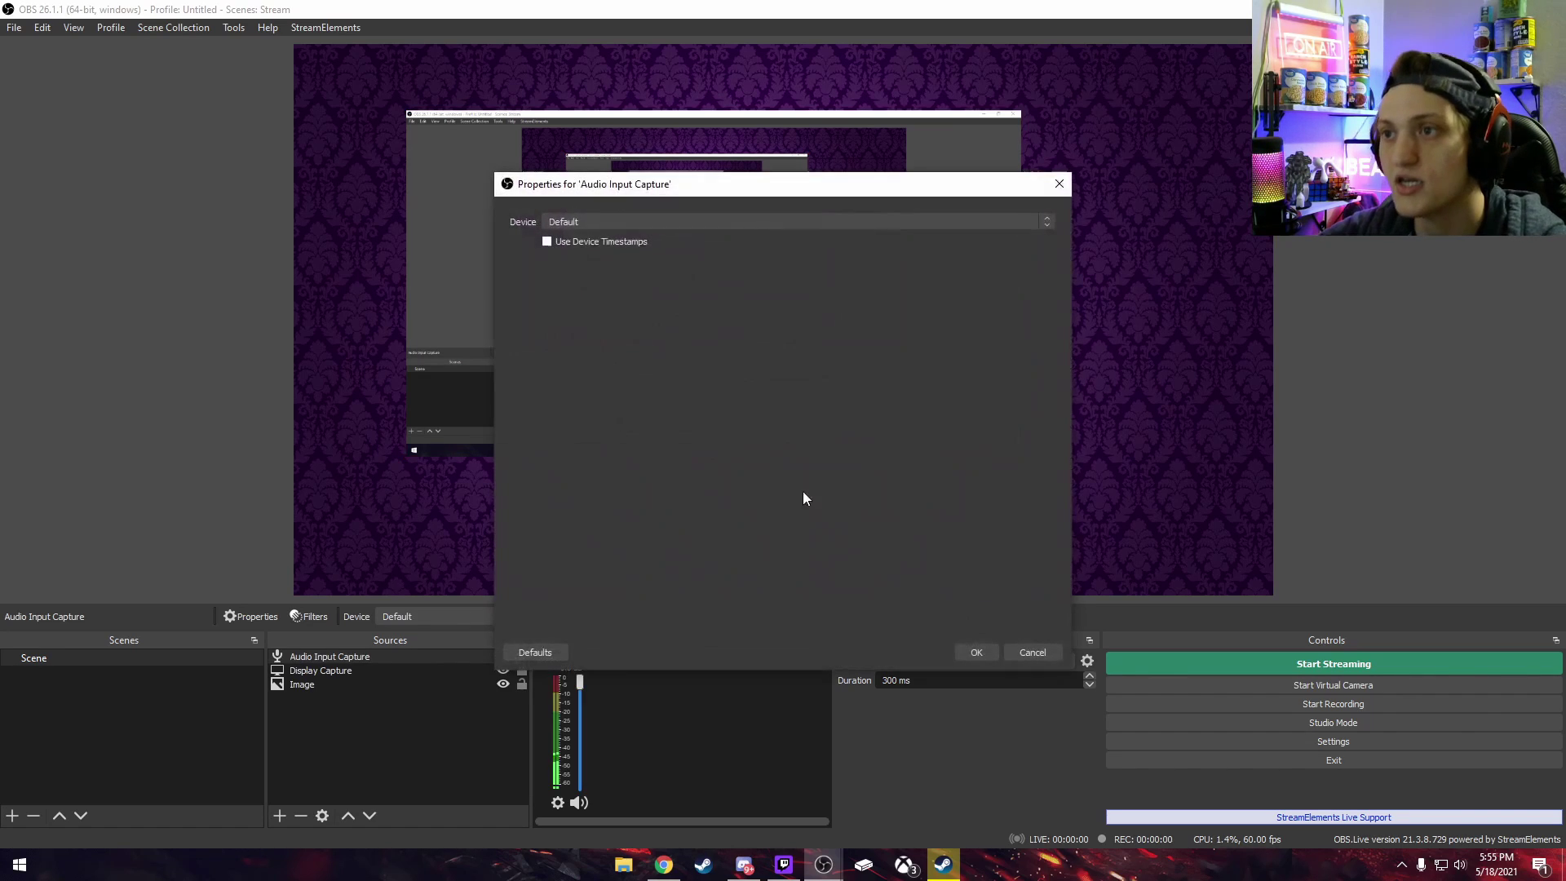
left_click(589, 219)
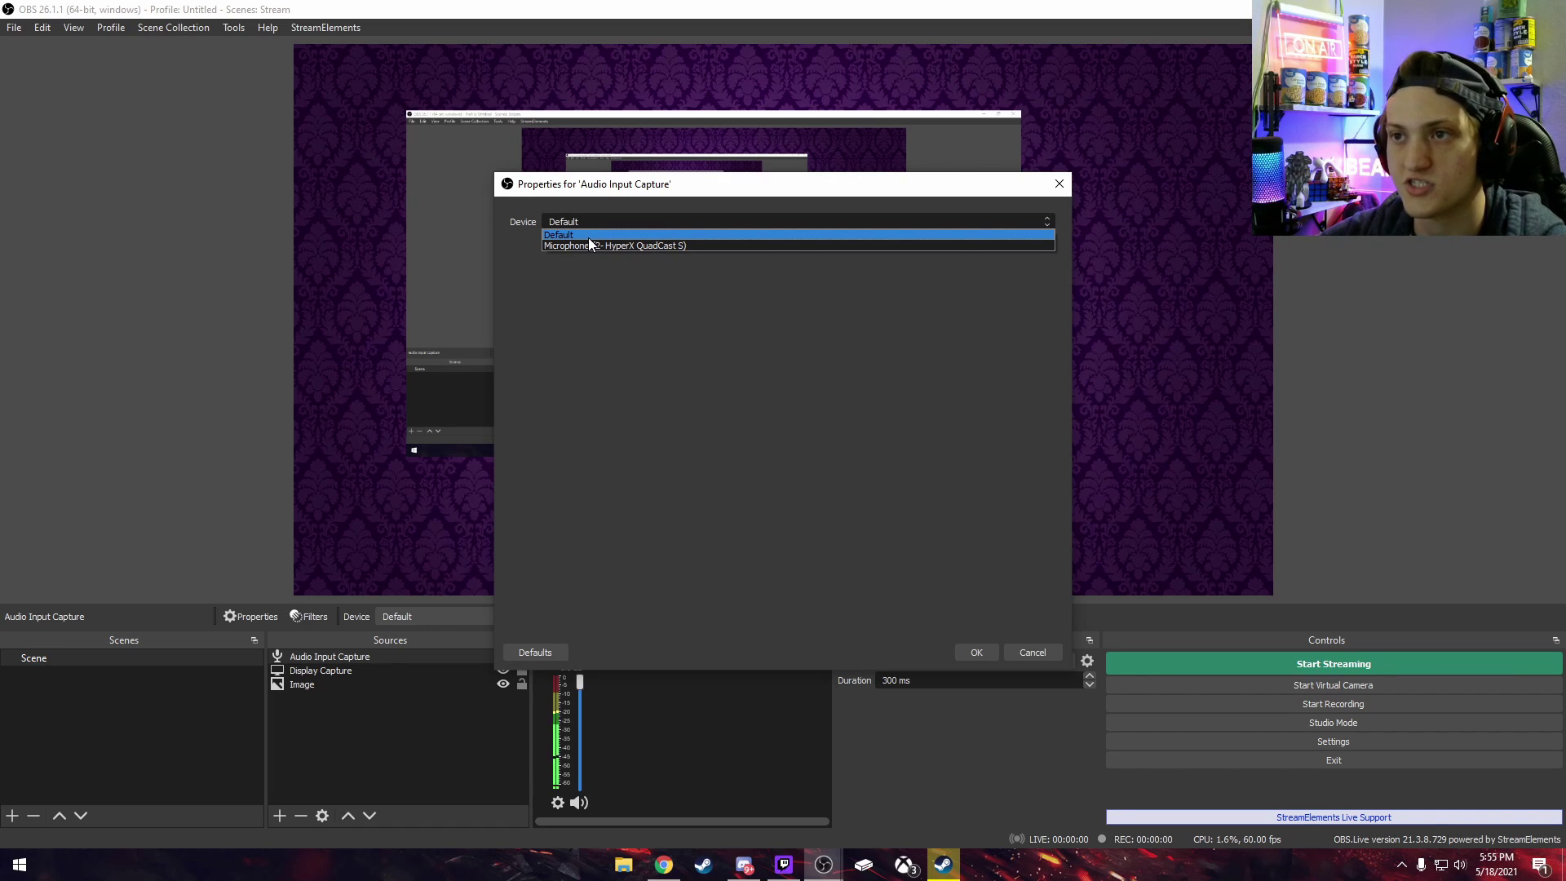
left_click(592, 244)
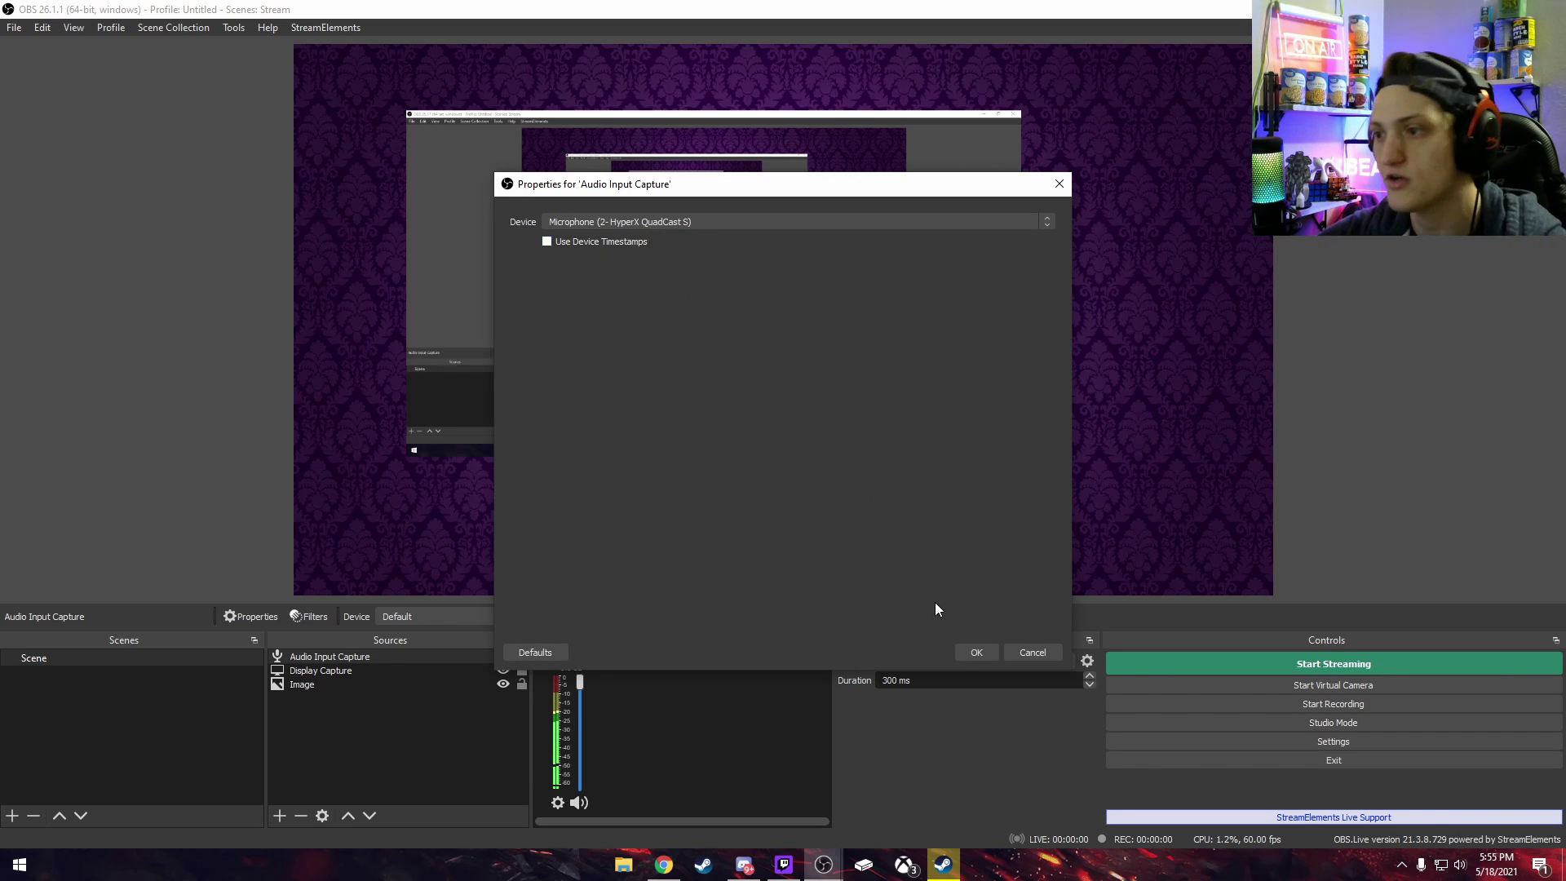
left_click(976, 652)
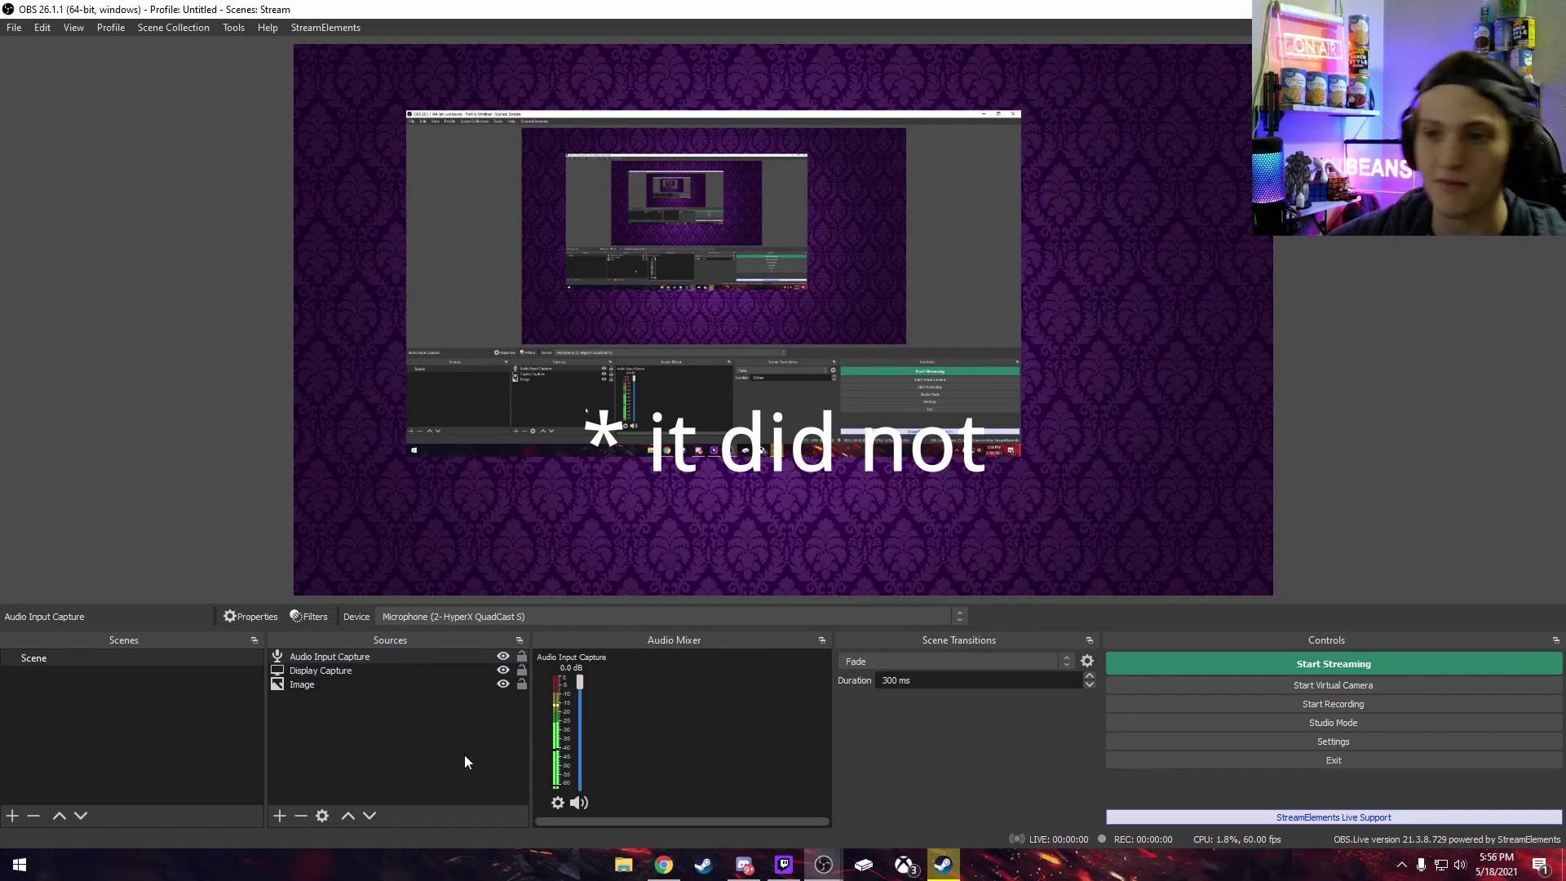
left_click(578, 802)
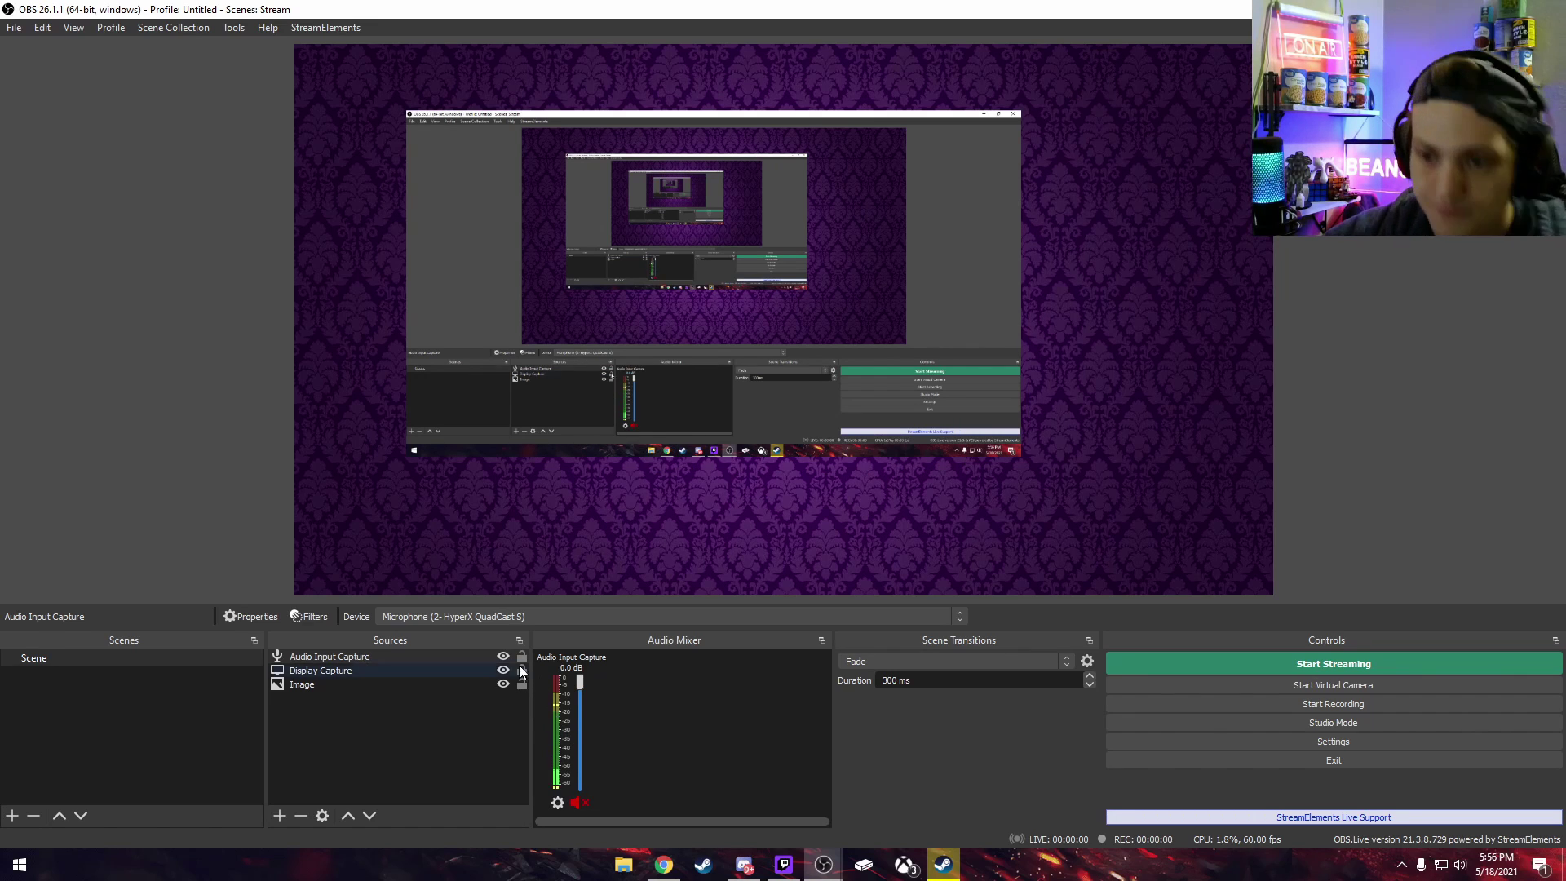